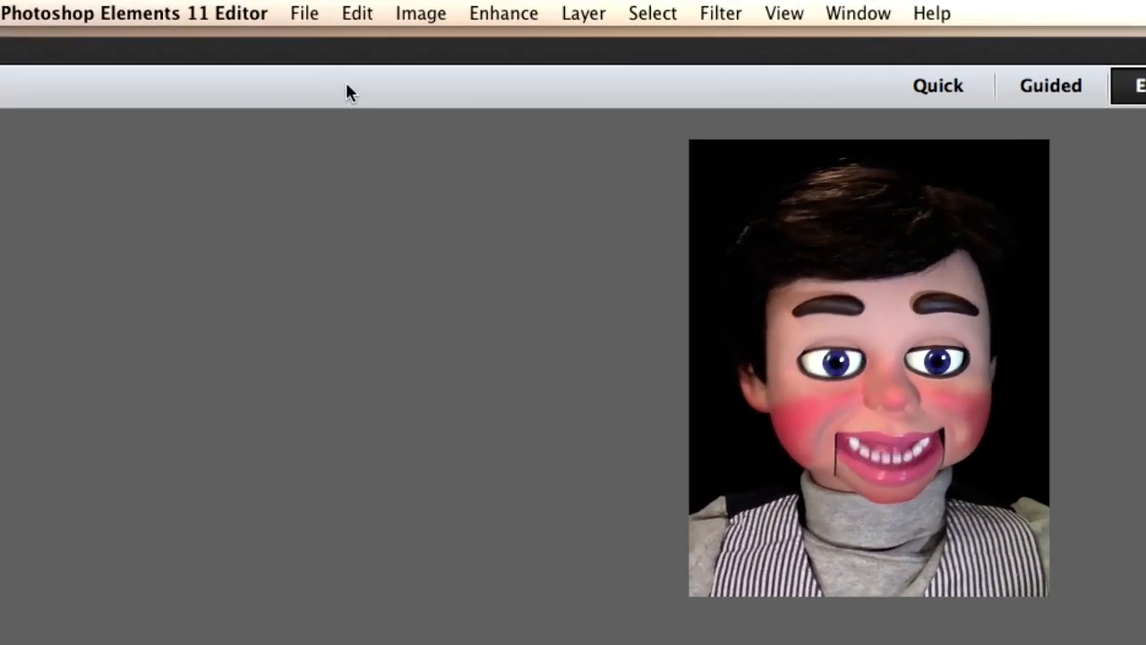
Step: Create a new blank white 1280 px wide, 300 ppi document via File > New > Blank File
left_click(304, 14)
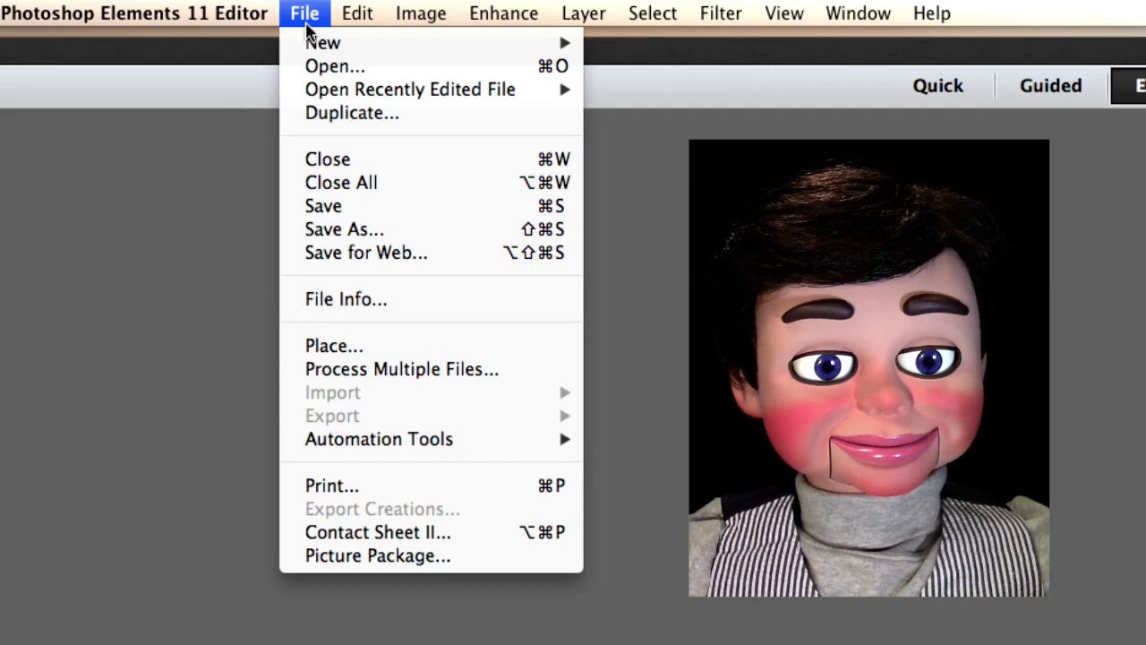
mouse_move(323, 43)
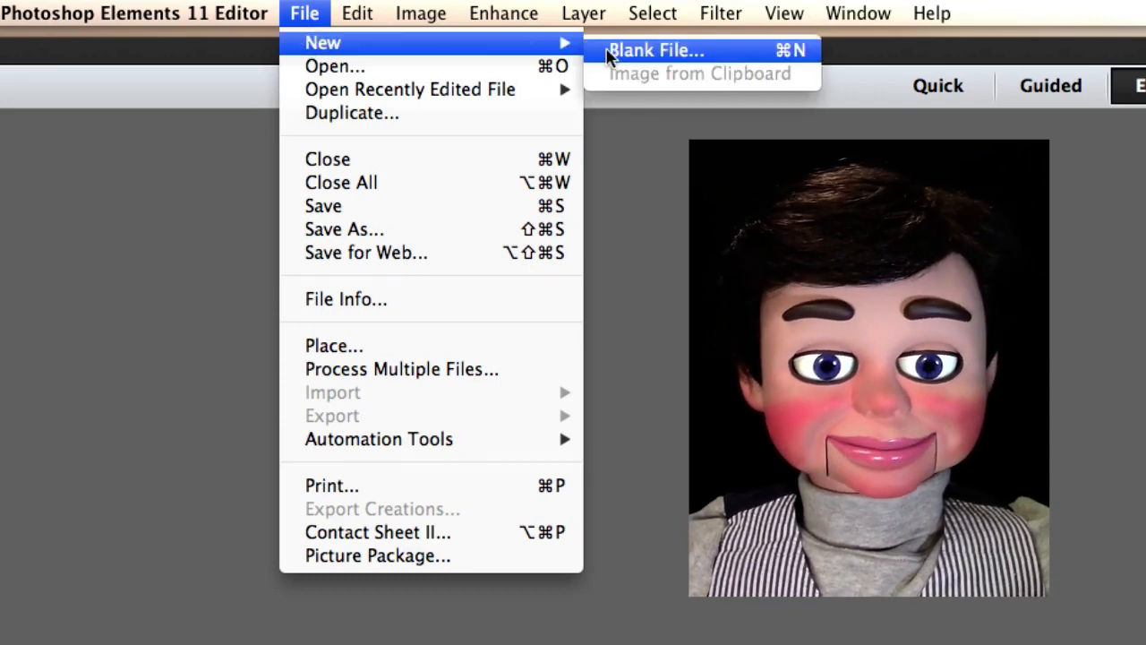
left_click(656, 50)
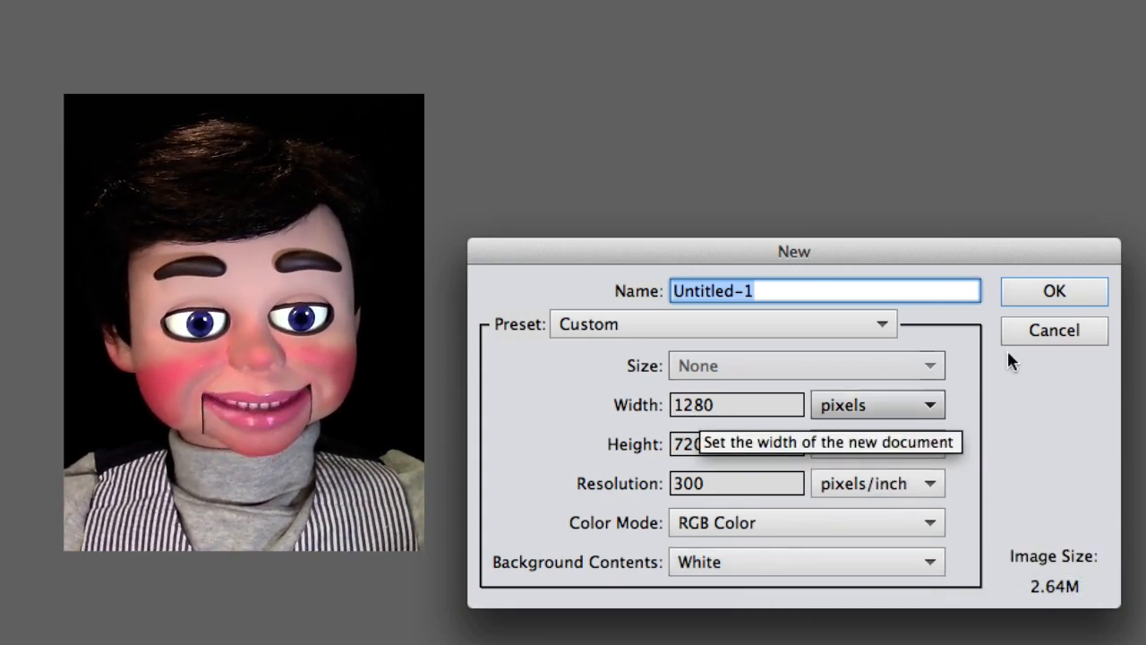
left_click(1052, 294)
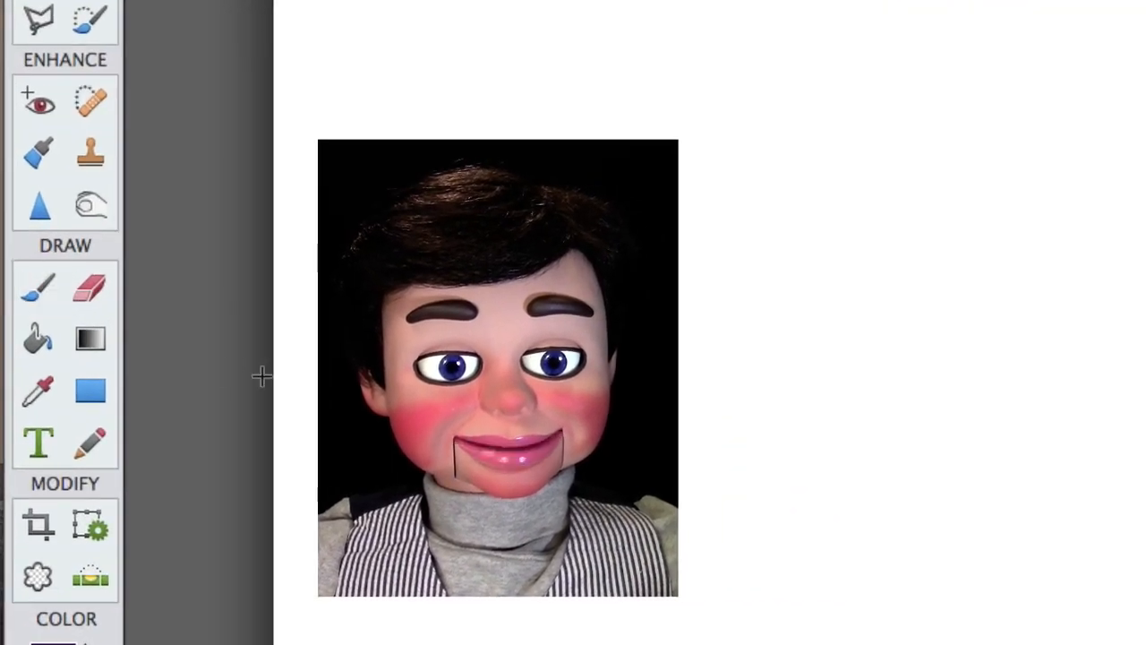
Step: Choose the Brush tool with default black/white colours and the 9 px hard round preset
left_click(36, 291)
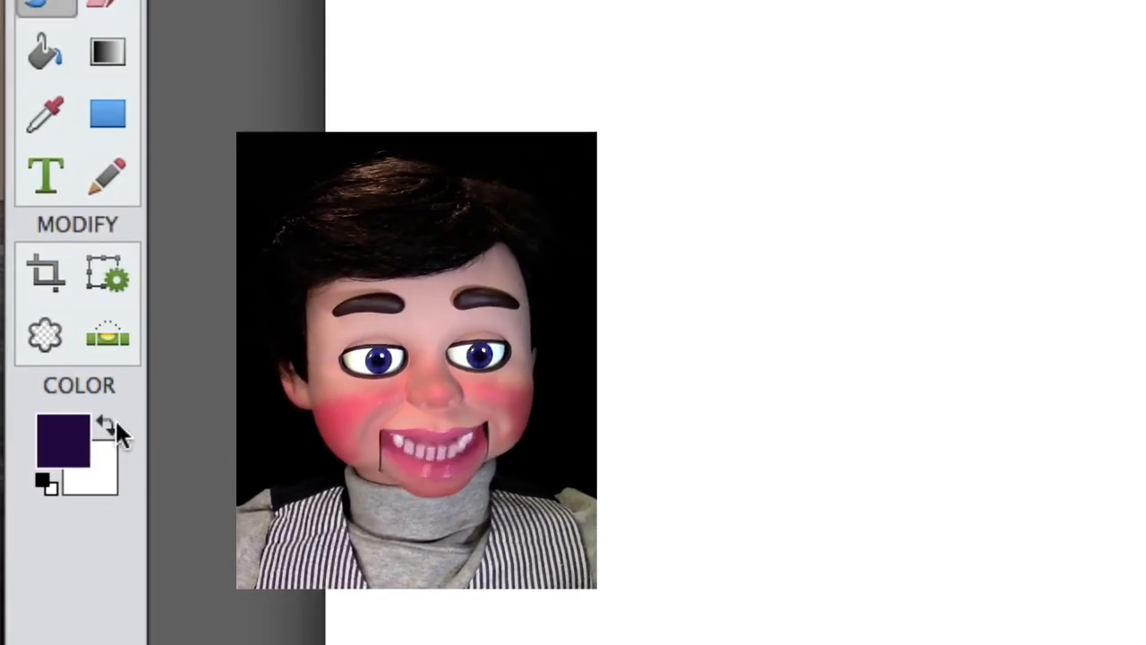
left_click(107, 425)
left_click(49, 487)
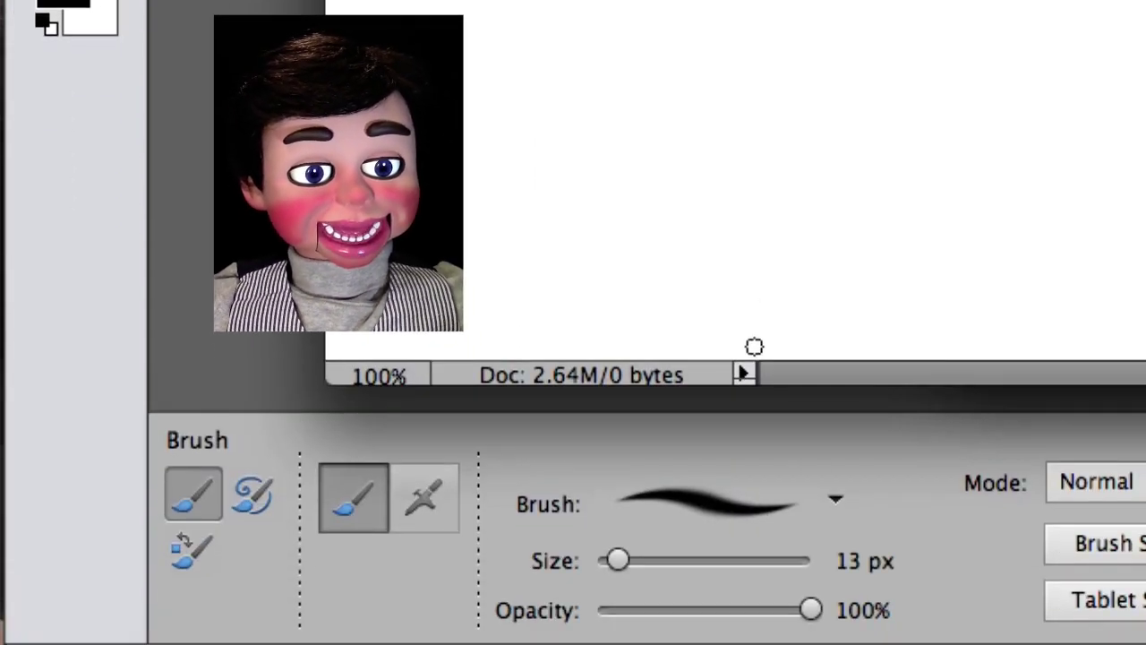
left_click(834, 502)
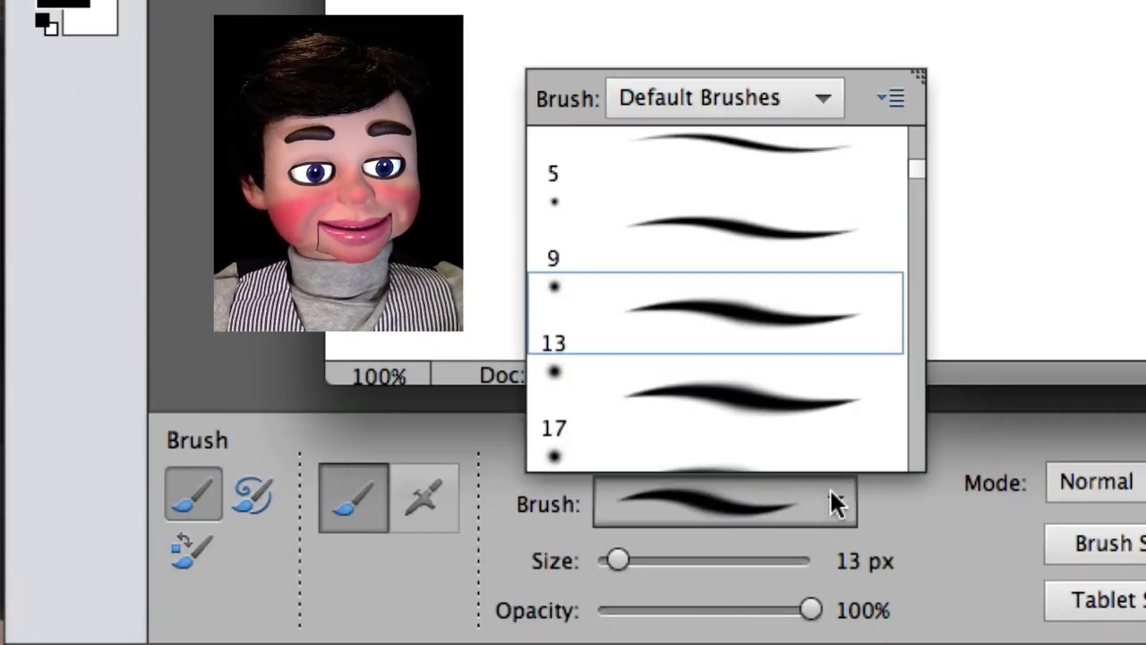
scroll(788, 247, "up", 3)
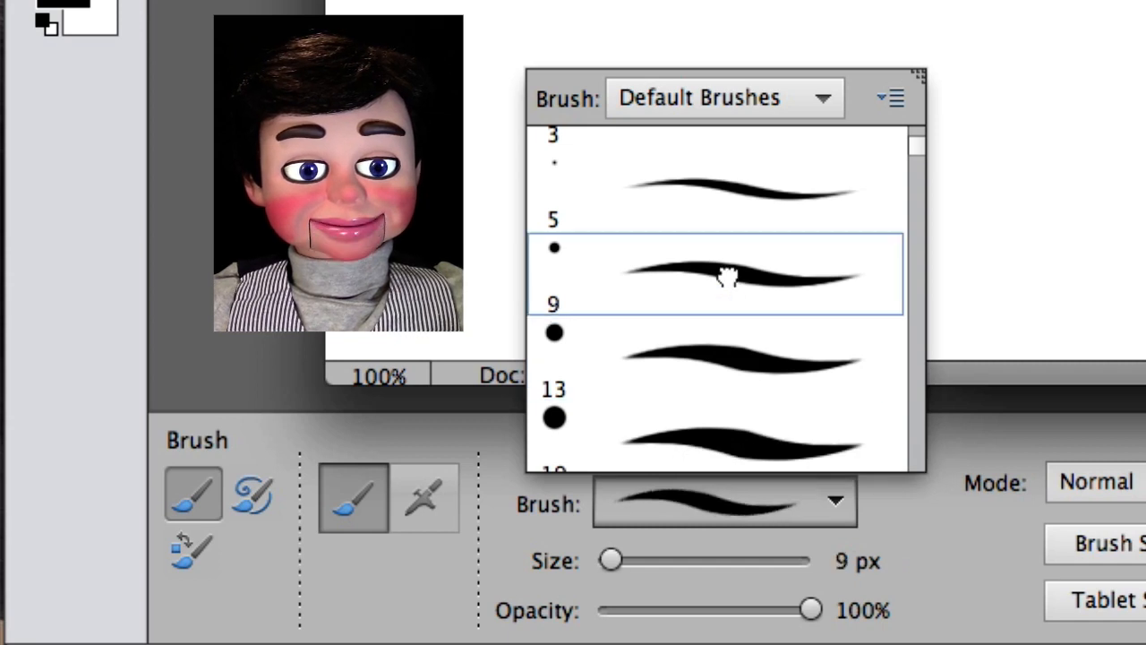
left_click(902, 251)
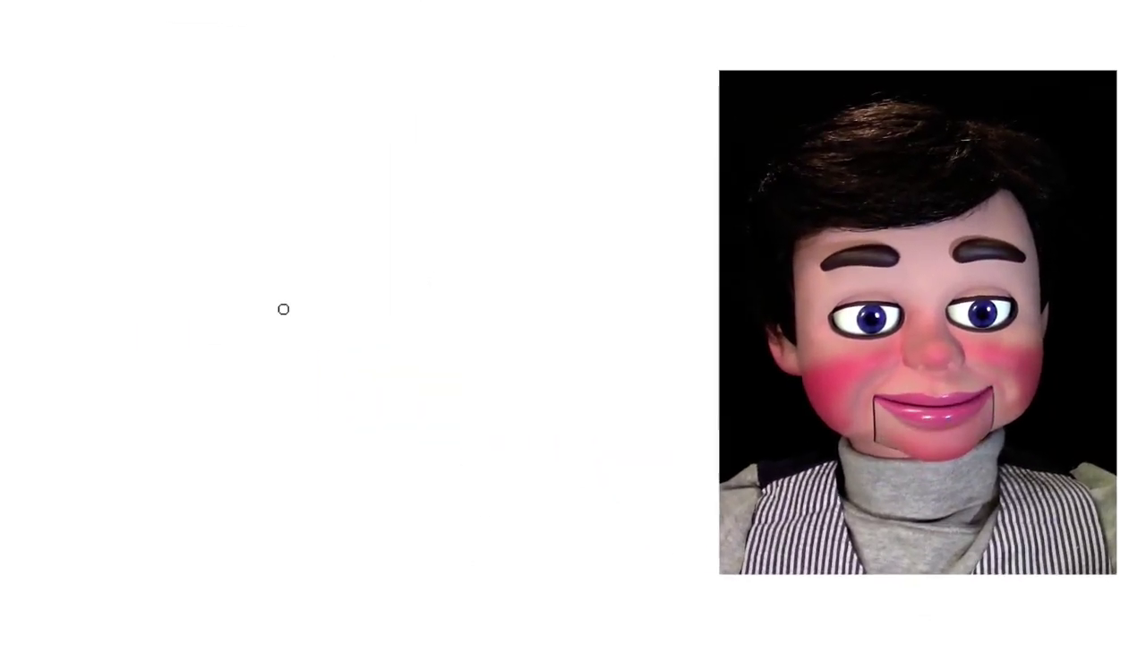
Step: Stamp a couple of black 9 px dots onto the white canvas
left_click(286, 273)
left_click(323, 282)
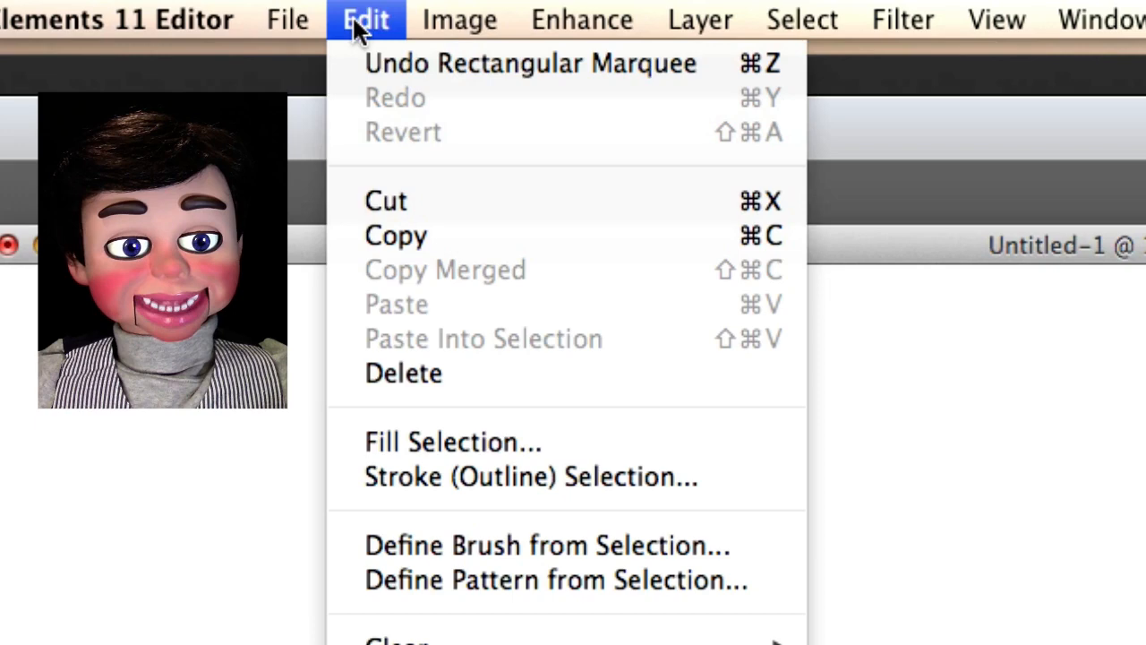
Step: Define a new custom brush from the marquee-selected black dots
left_click(428, 535)
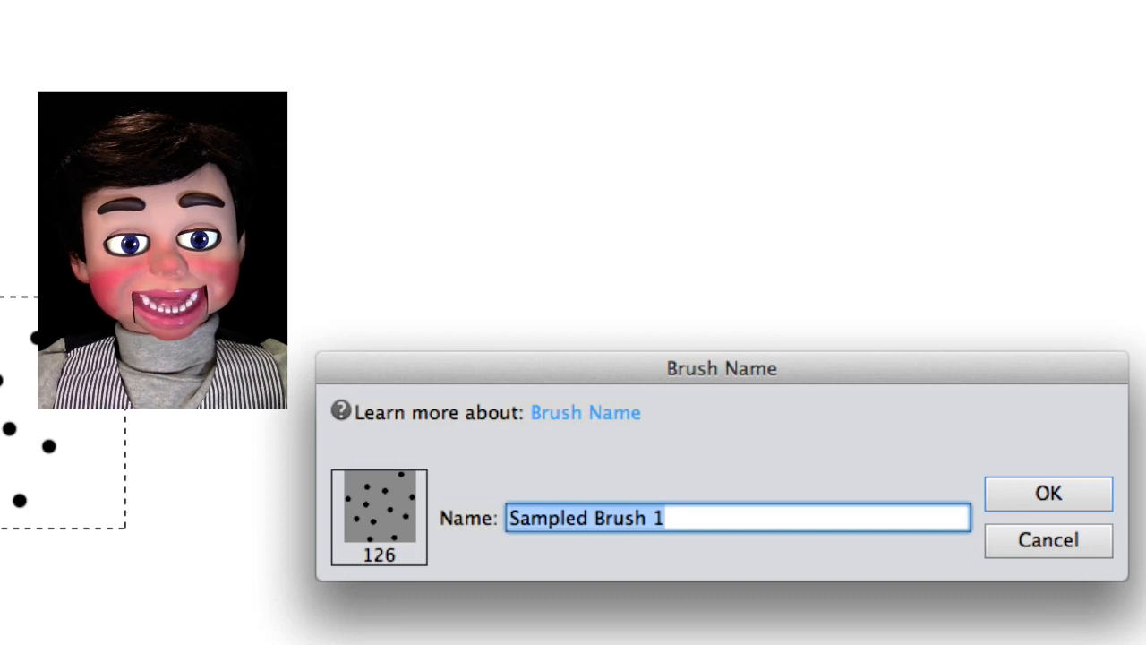
type("My f")
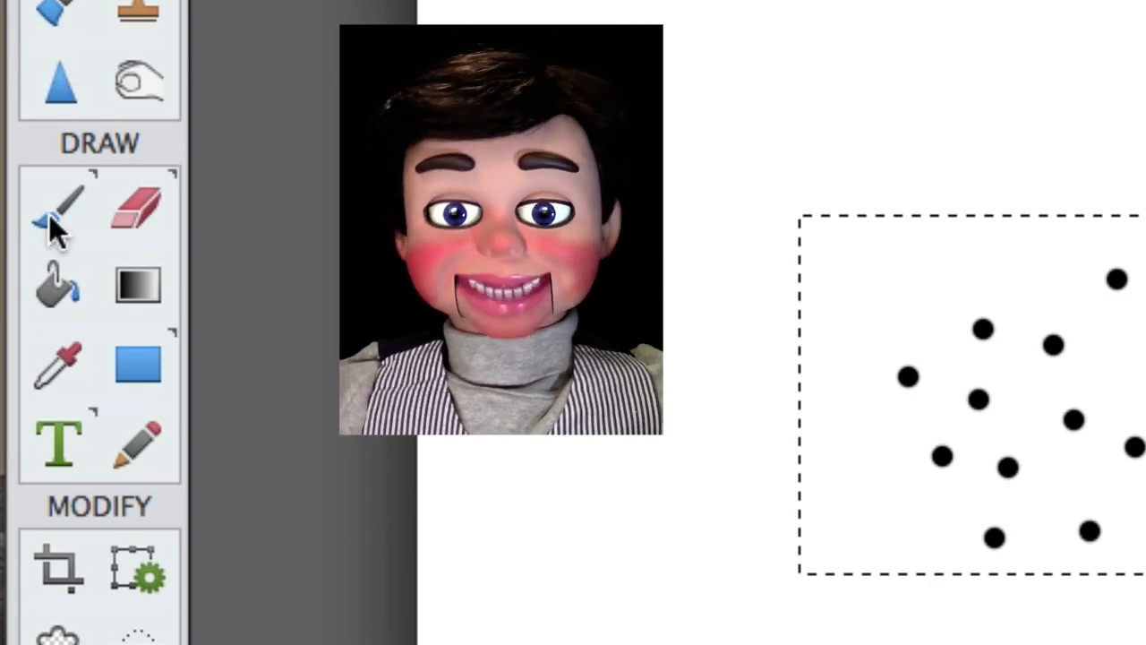
Step: Switch to the Brush tool and select the new 126 px dot-cluster preset
left_click(52, 226)
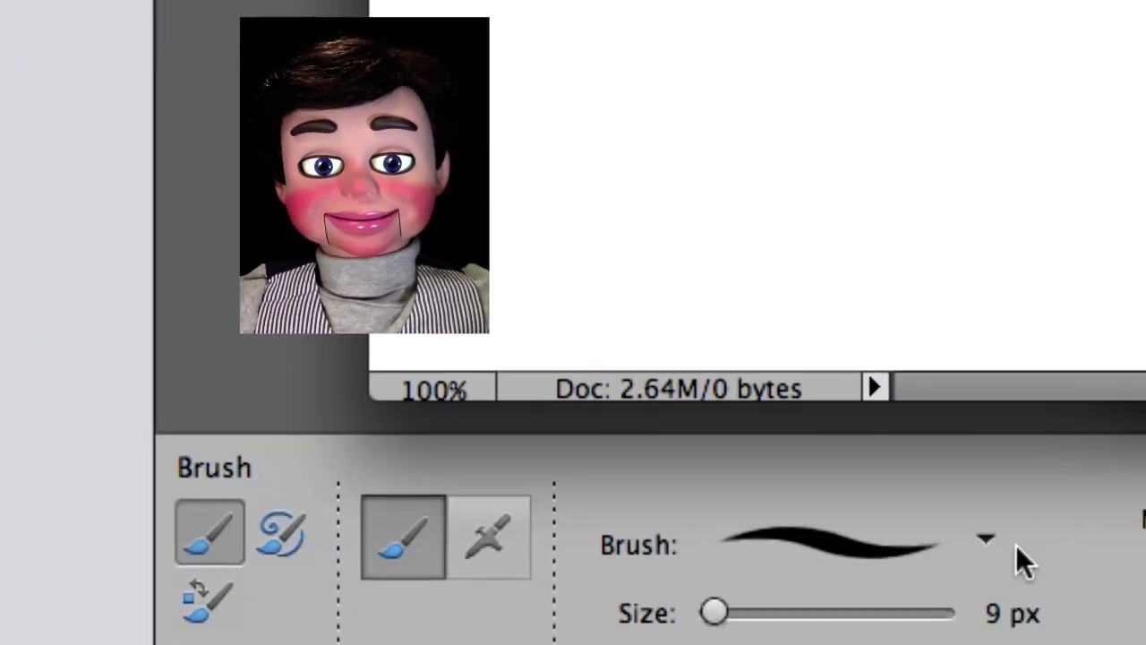
left_click(987, 540)
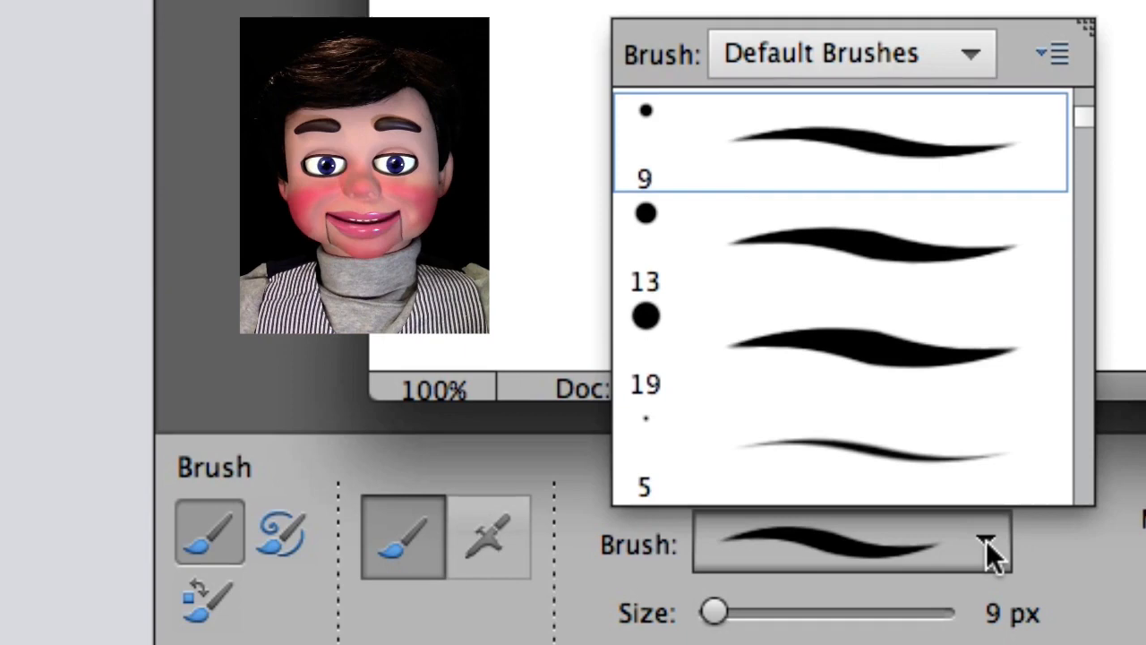
scroll(1026, 383, "down", 4)
scroll(1026, 383, "down", 5)
scroll(1026, 384, "down", 5)
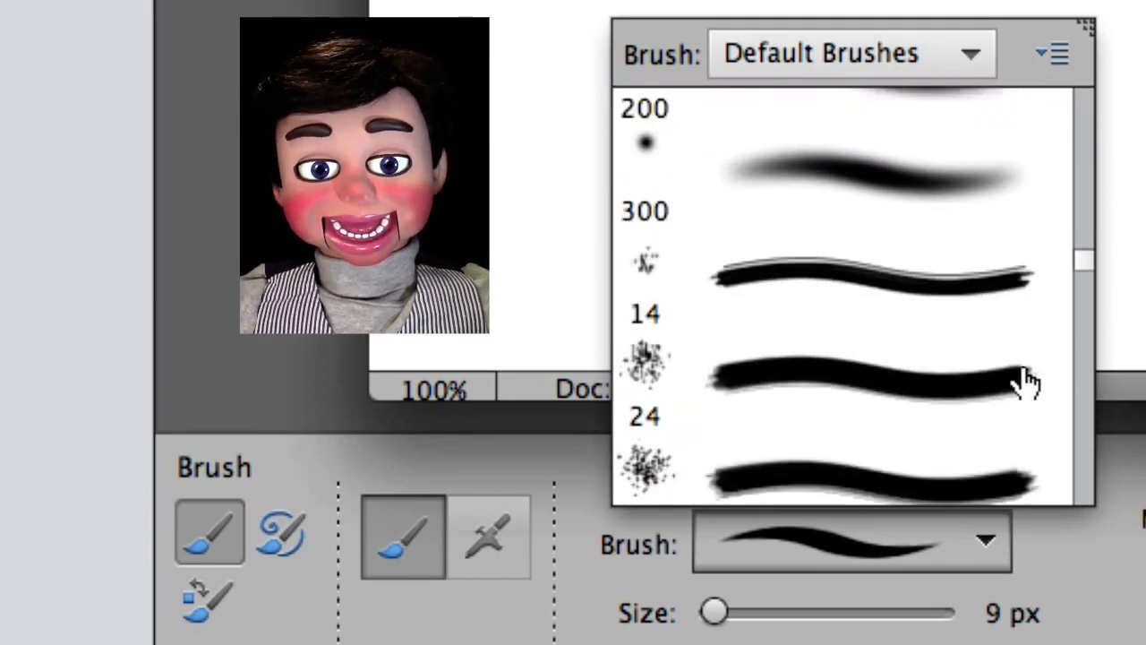
scroll(985, 341, "down", 5)
scroll(954, 309, "down", 5)
scroll(954, 309, "down", 5)
scroll(954, 309, "down", 5)
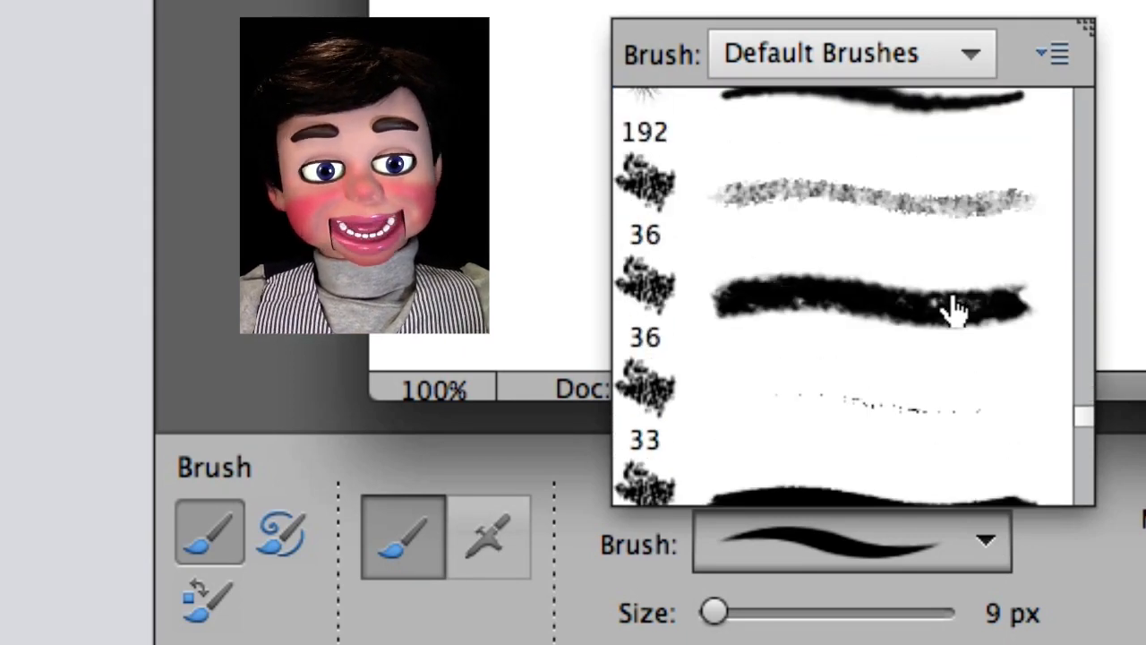
scroll(954, 309, "down", 3)
scroll(958, 327, "down", 3)
scroll(961, 329, "down", 3)
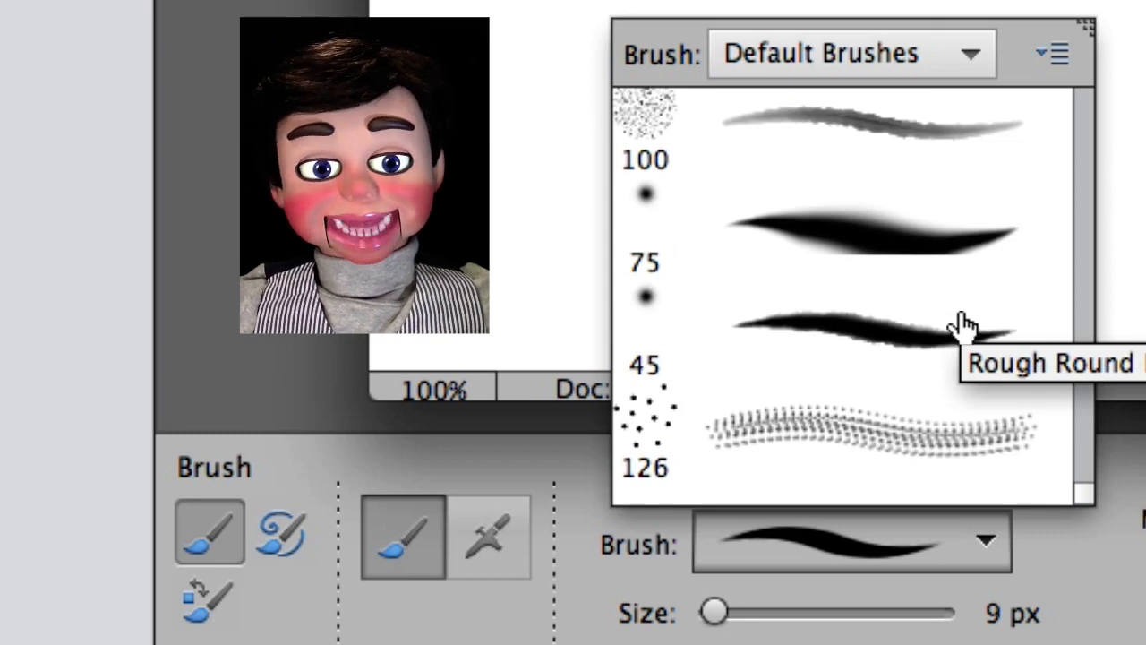
left_click(656, 437)
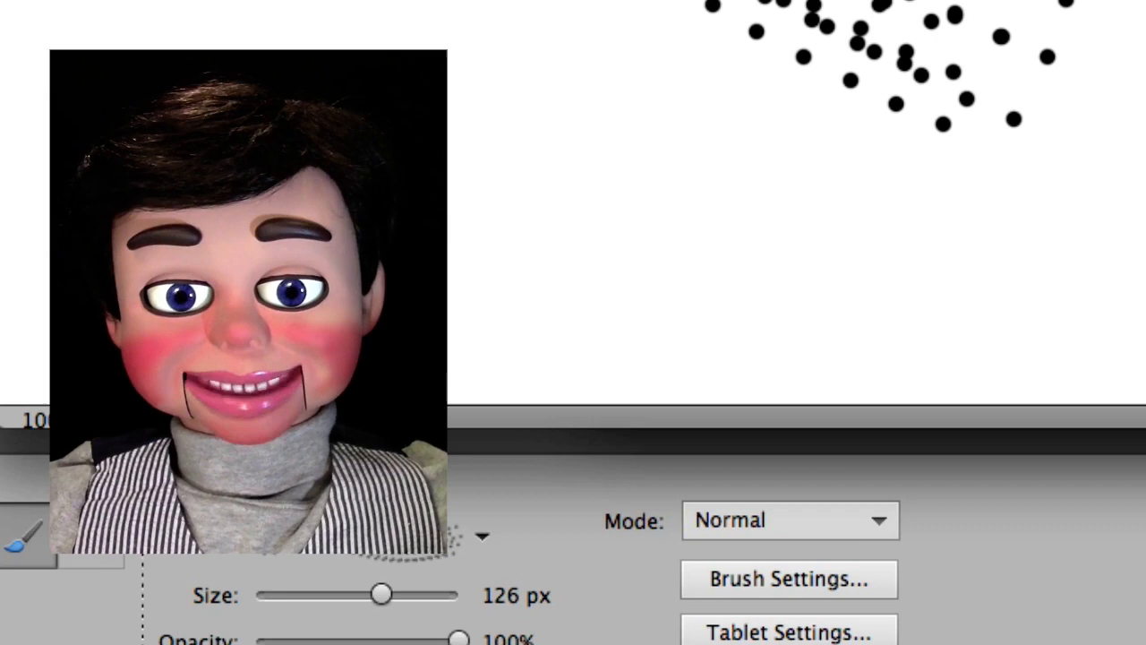
Step: Give the dot brush 28% hue jitter and 23% scatter in Brush Settings
left_click(891, 574)
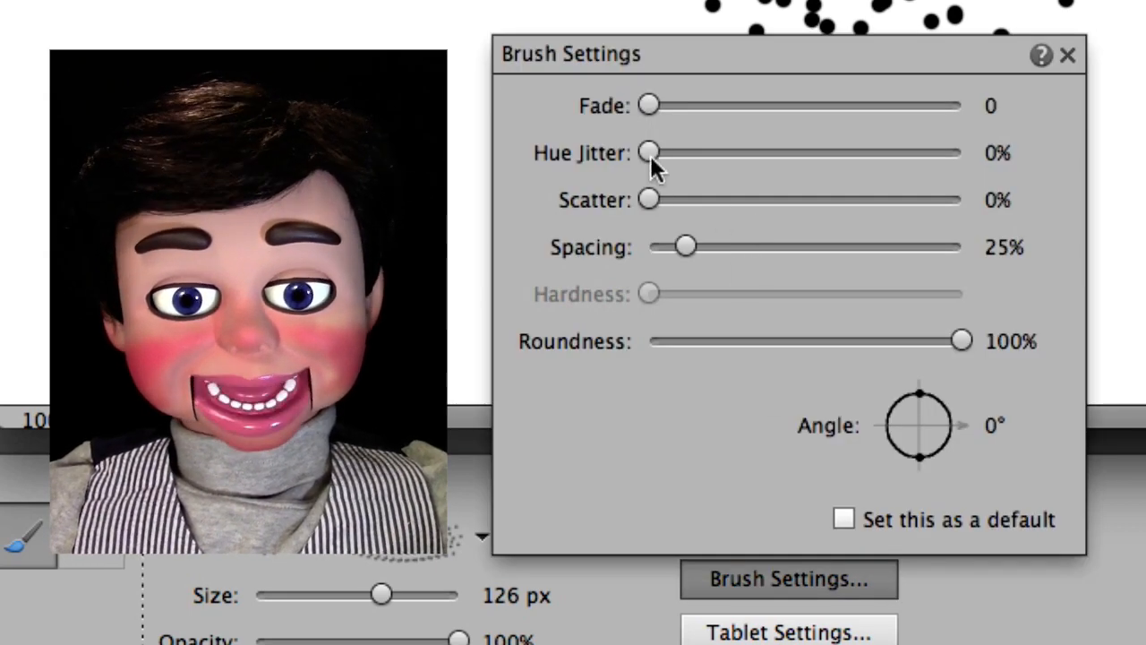
left_click_drag(649, 152, 736, 152)
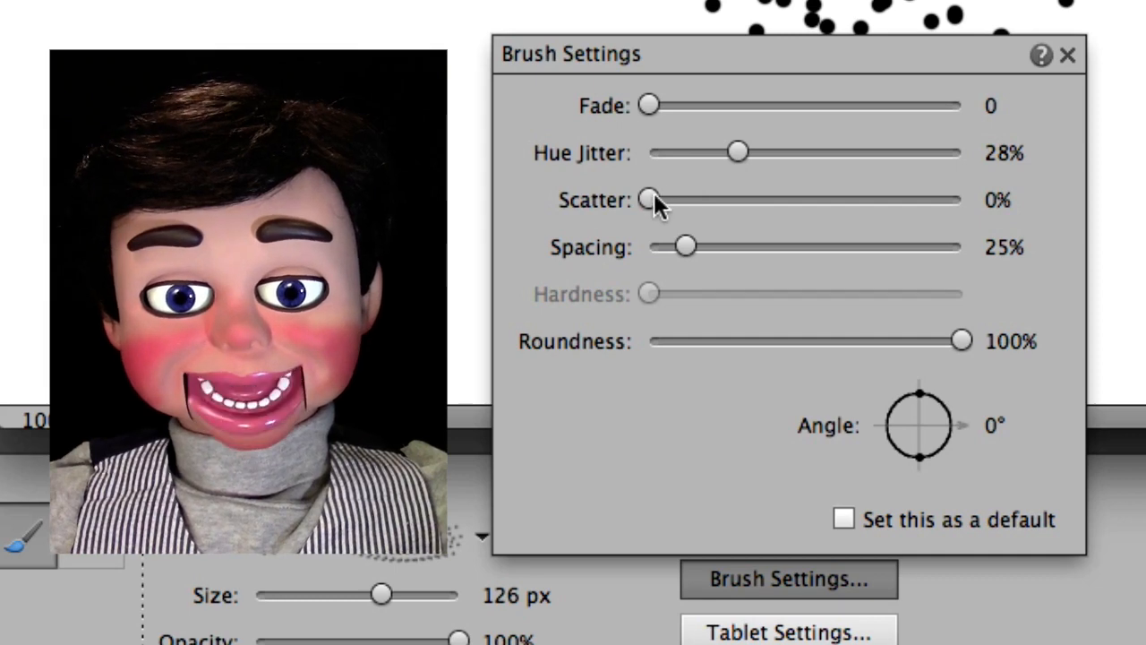
left_click_drag(650, 199, 719, 199)
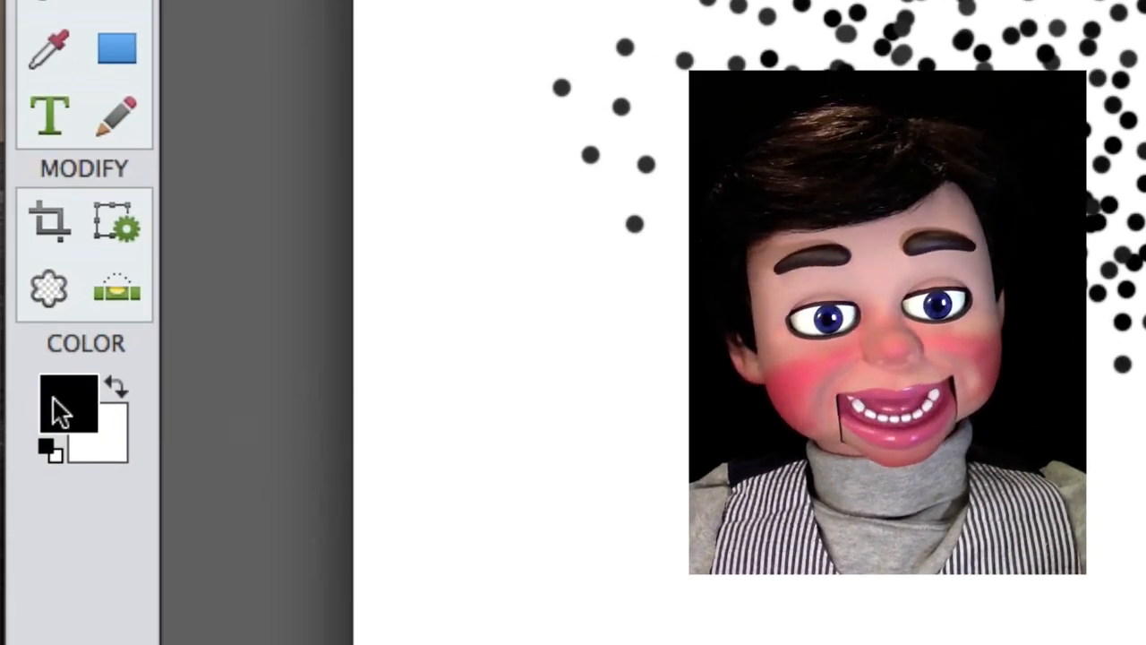
Step: Pick a purple (#6552ae) foreground colour in the Color Picker
left_click(58, 407)
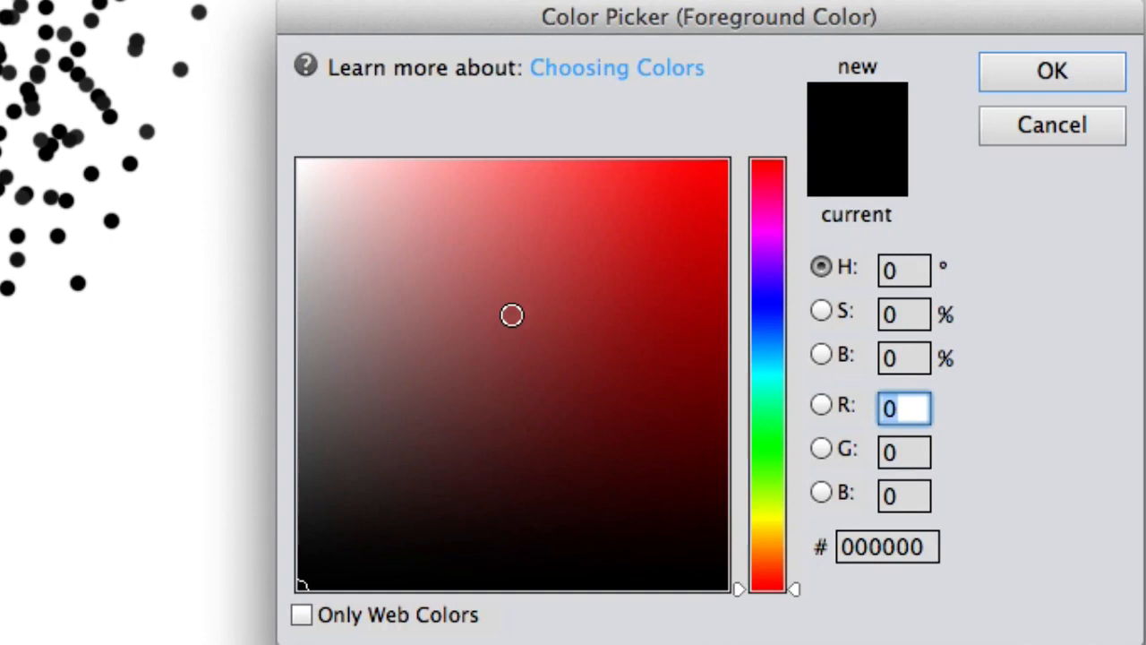
left_click(770, 224)
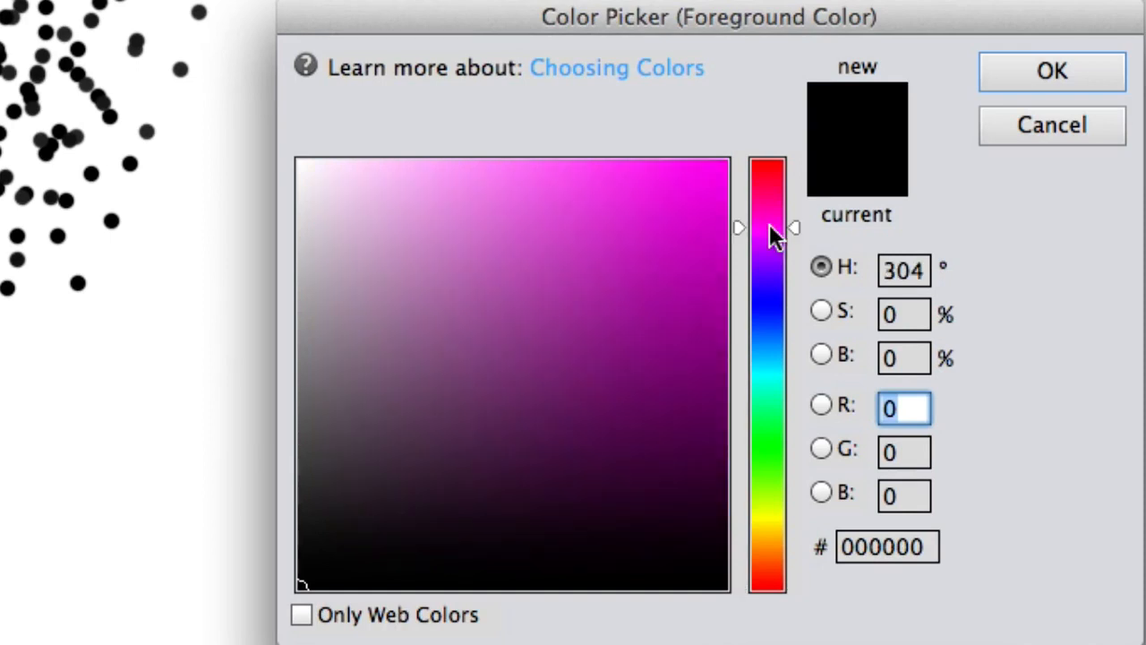
left_click(771, 284)
left_click(526, 295)
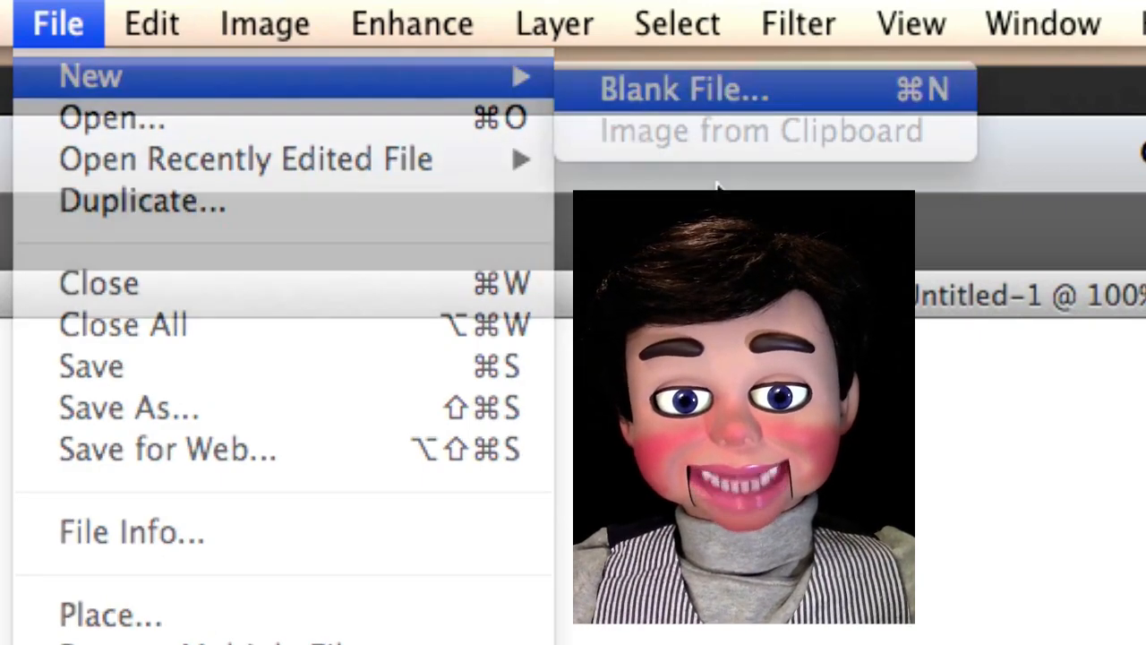
Step: Create a new blank document Untitled-2 and restore the Glow Girl photo from the dock
left_click(680, 89)
key("Return")
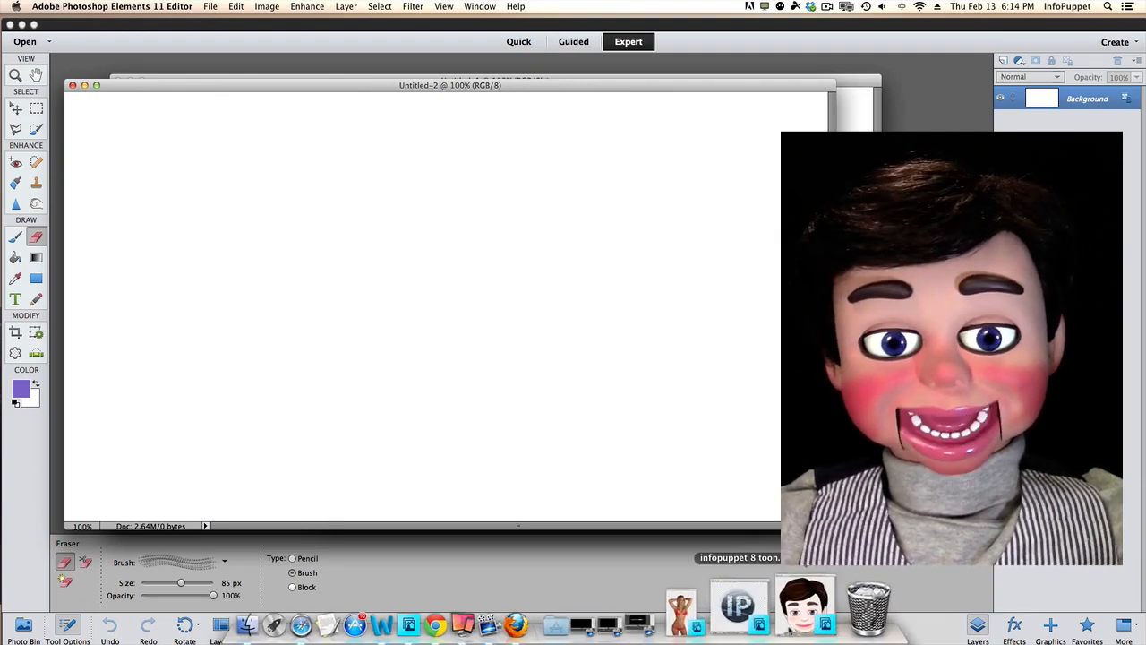
left_click(770, 627)
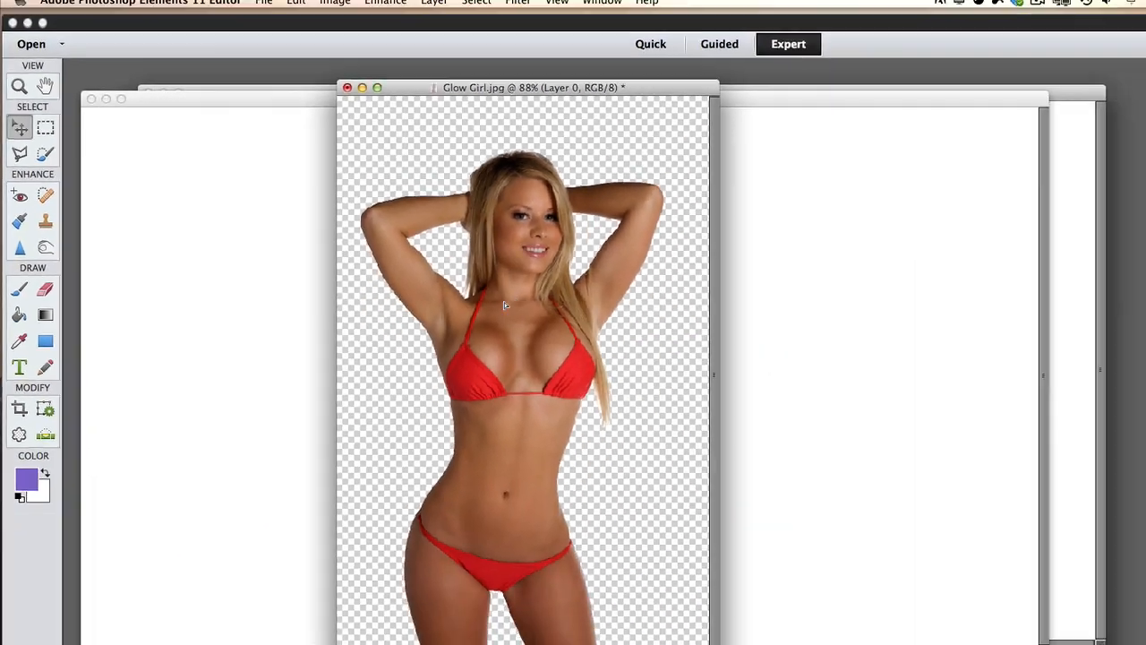
Step: Drag the cut-out model into Untitled-2, shift it right and up, and shrink it slightly
left_click_drag(706, 365, 287, 328)
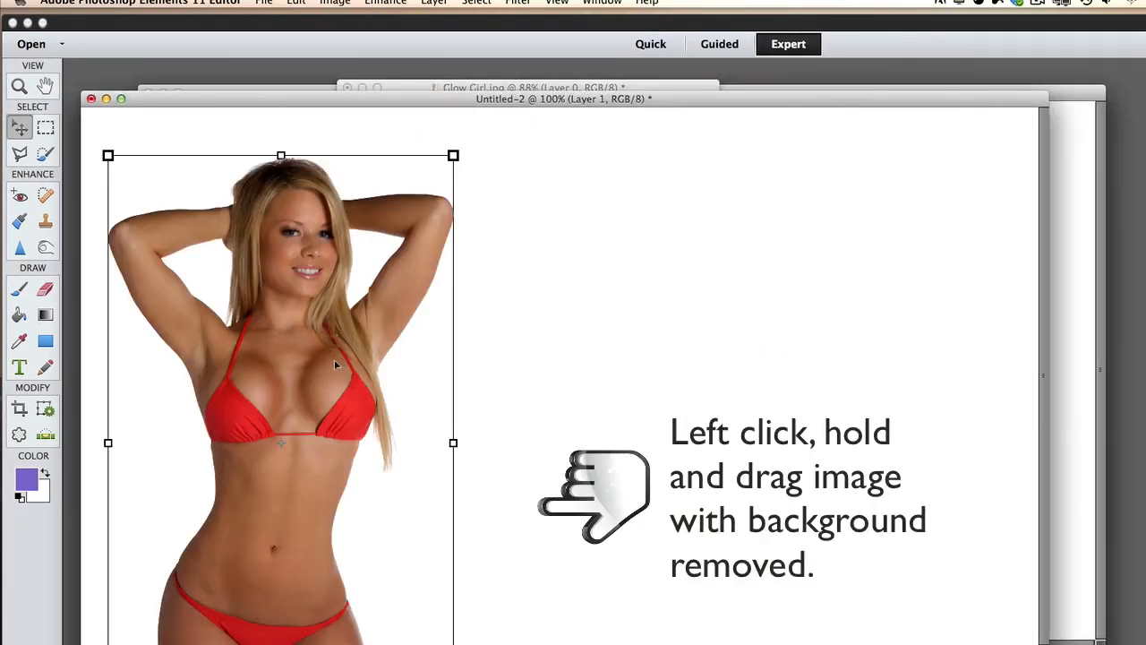
left_click_drag(334, 360, 403, 345)
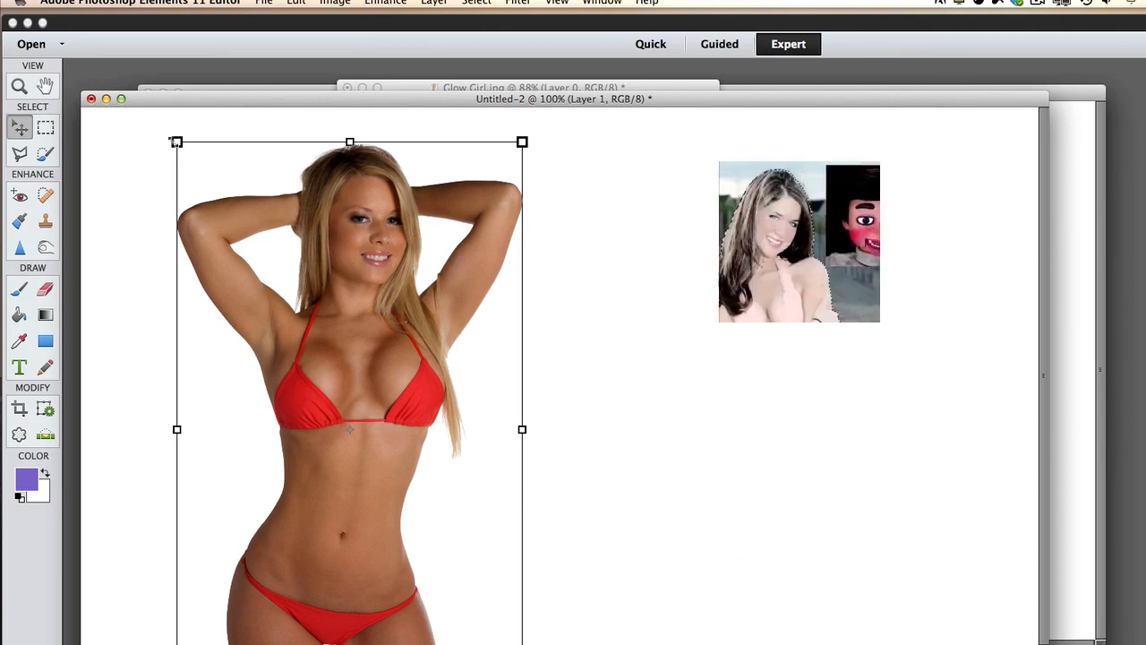
left_click_drag(522, 627, 481, 627)
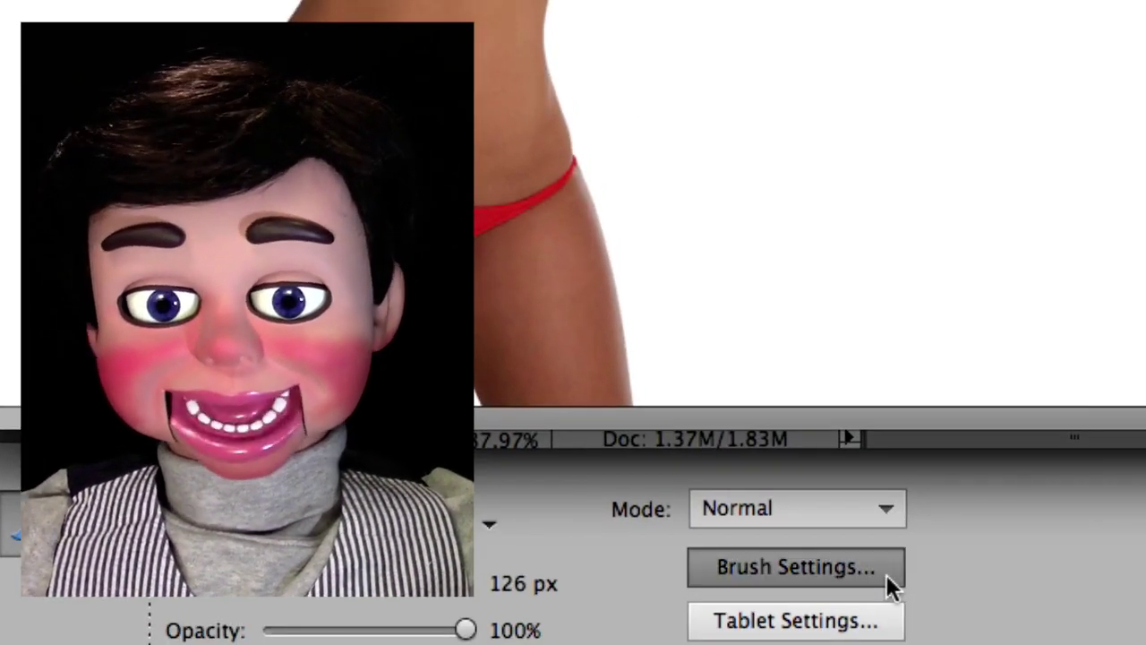
Step: Set brush spacing 1%, scatter 0%, hue jitter 100% and size 81 px
left_click(887, 575)
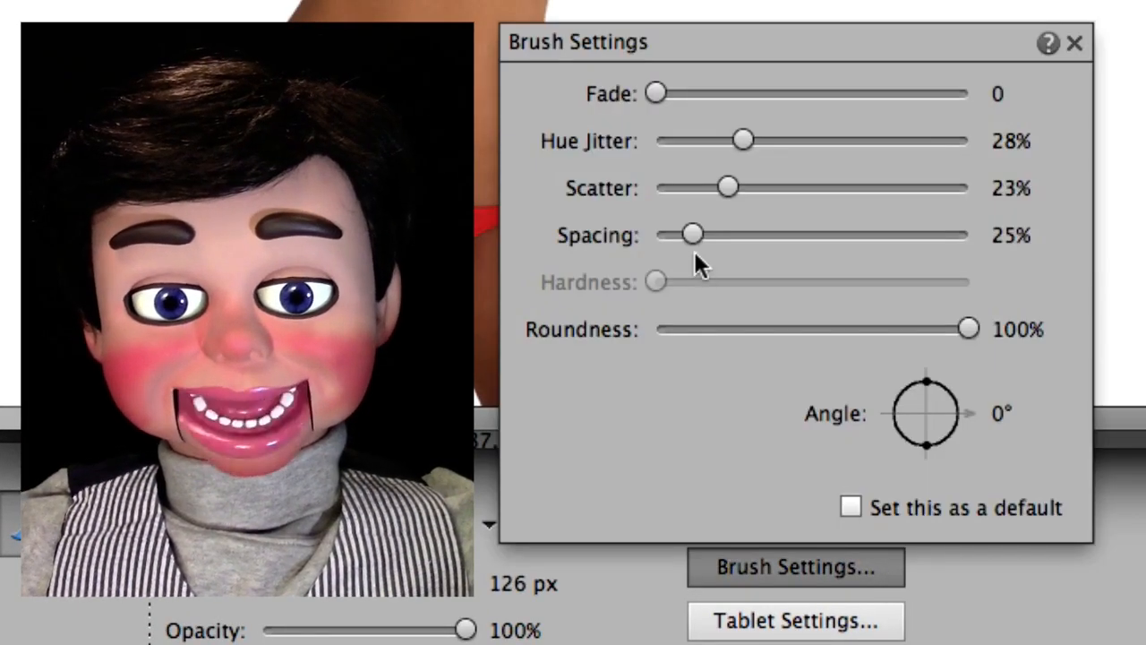
left_click_drag(665, 236, 653, 235)
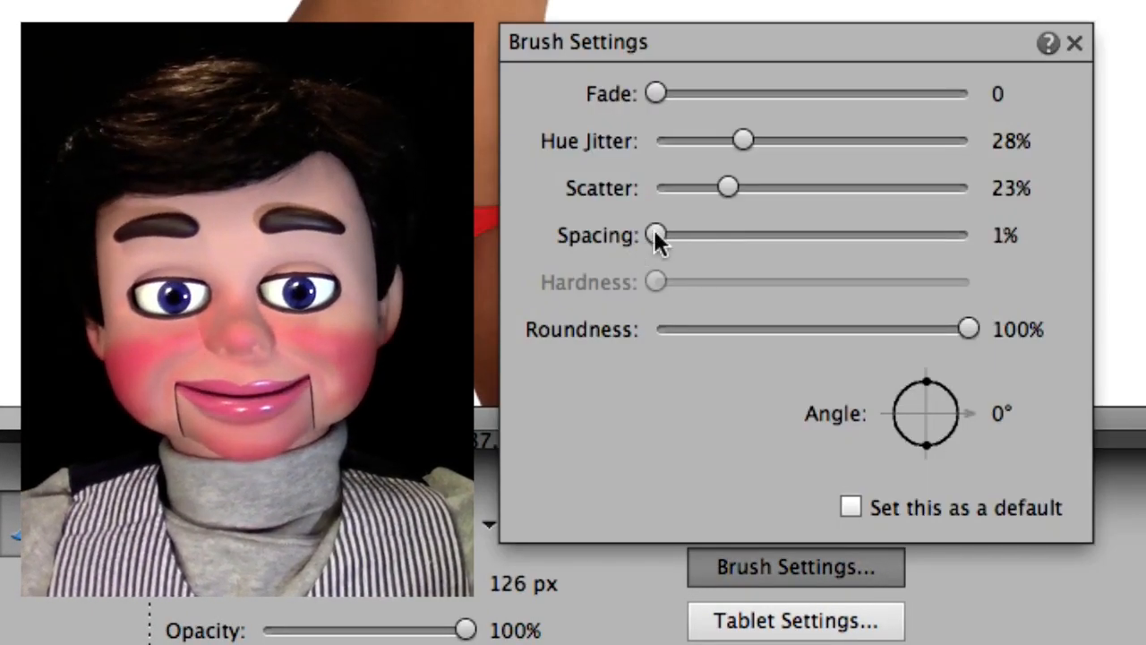
left_click_drag(728, 188, 644, 192)
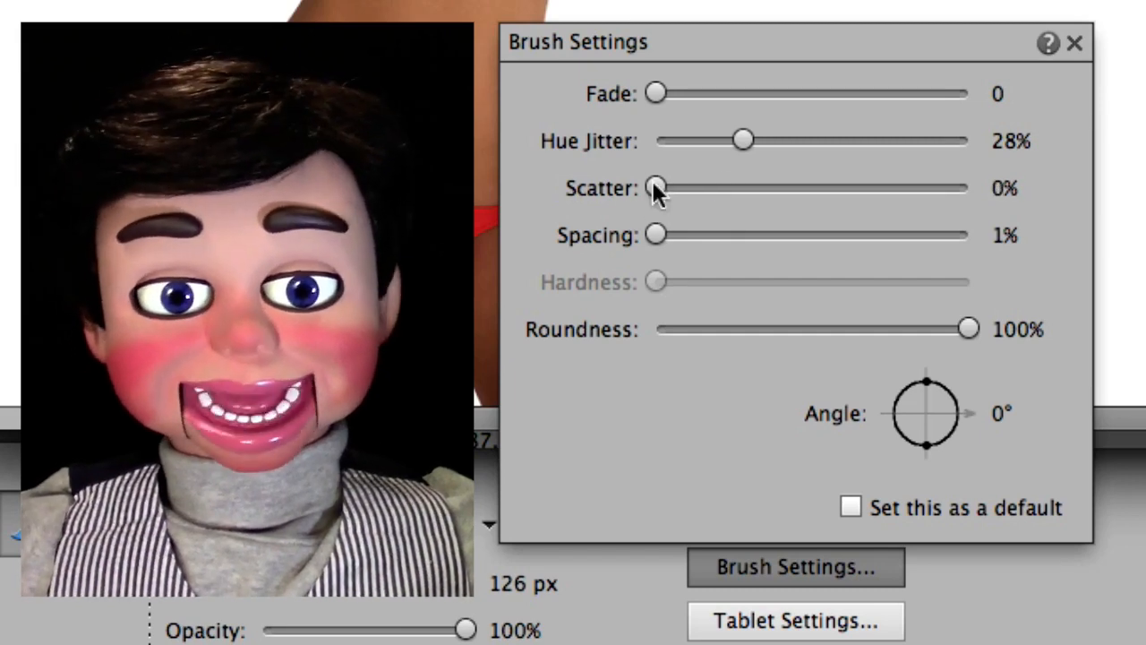
left_click_drag(743, 140, 969, 140)
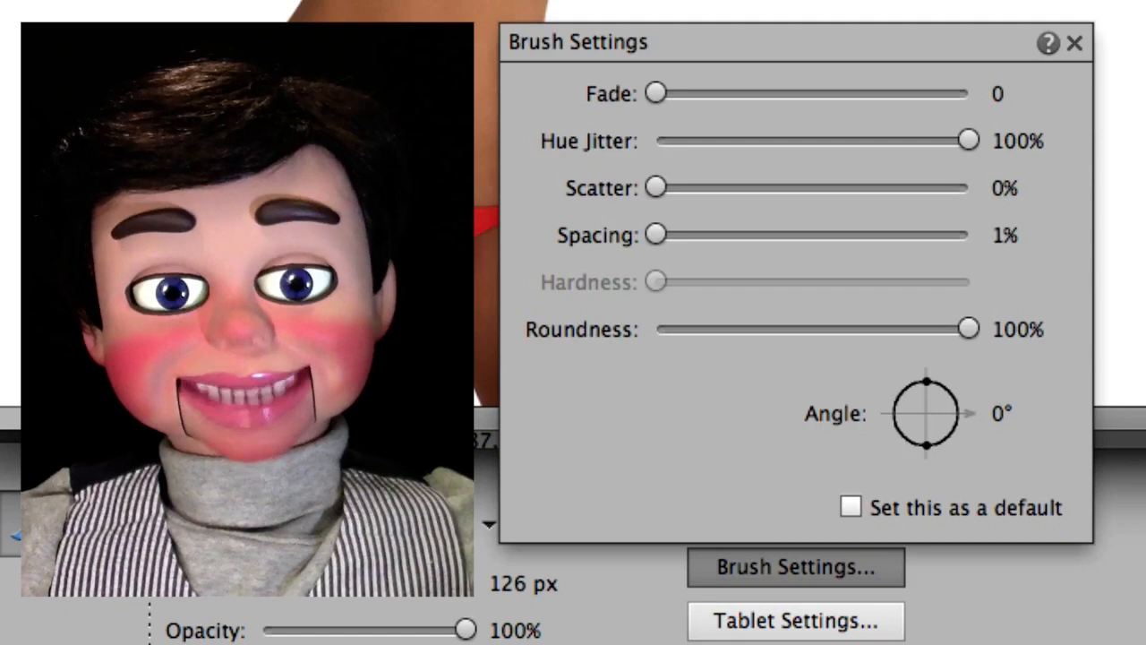
left_click(401, 582)
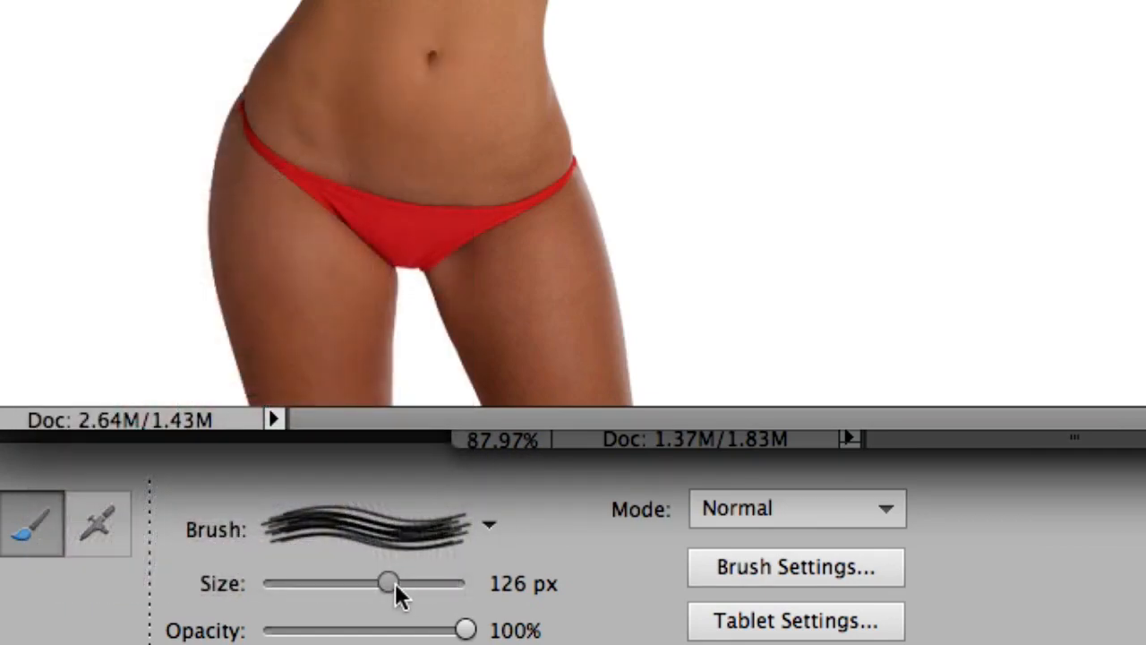
left_click_drag(395, 583, 358, 587)
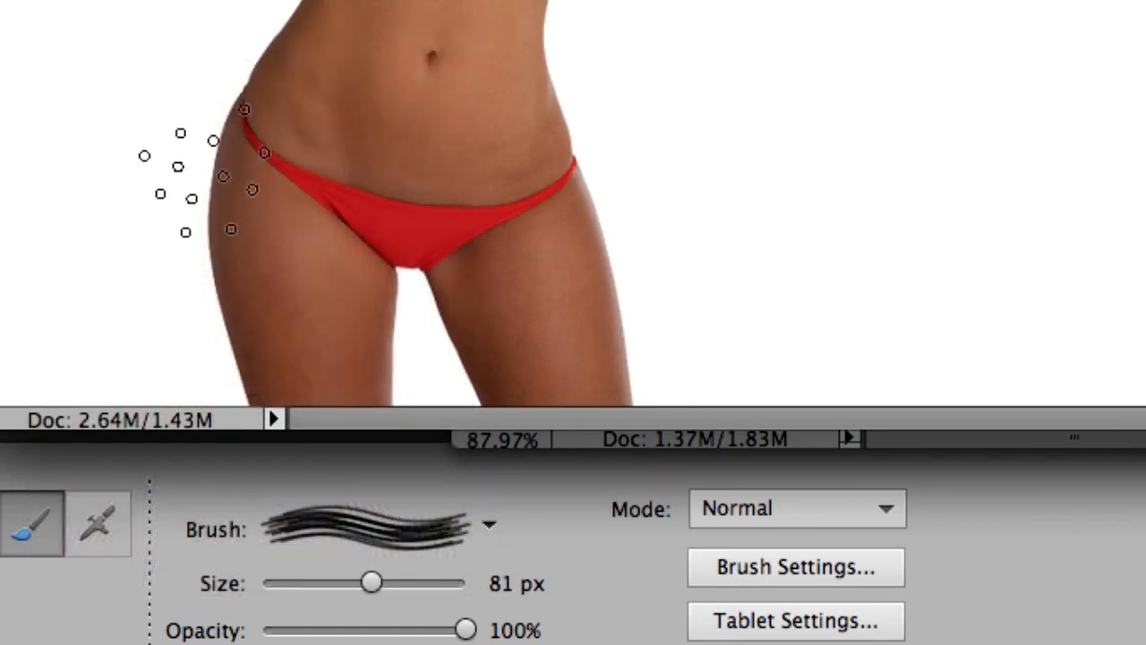
Step: Paint and undo a test stroke across the hips, then target the Background layer
mouse_move(206, 175)
left_mouse_down()
mouse_move(573, 304)
mouse_move(798, 197)
left_mouse_up()
key("ctrl+z")
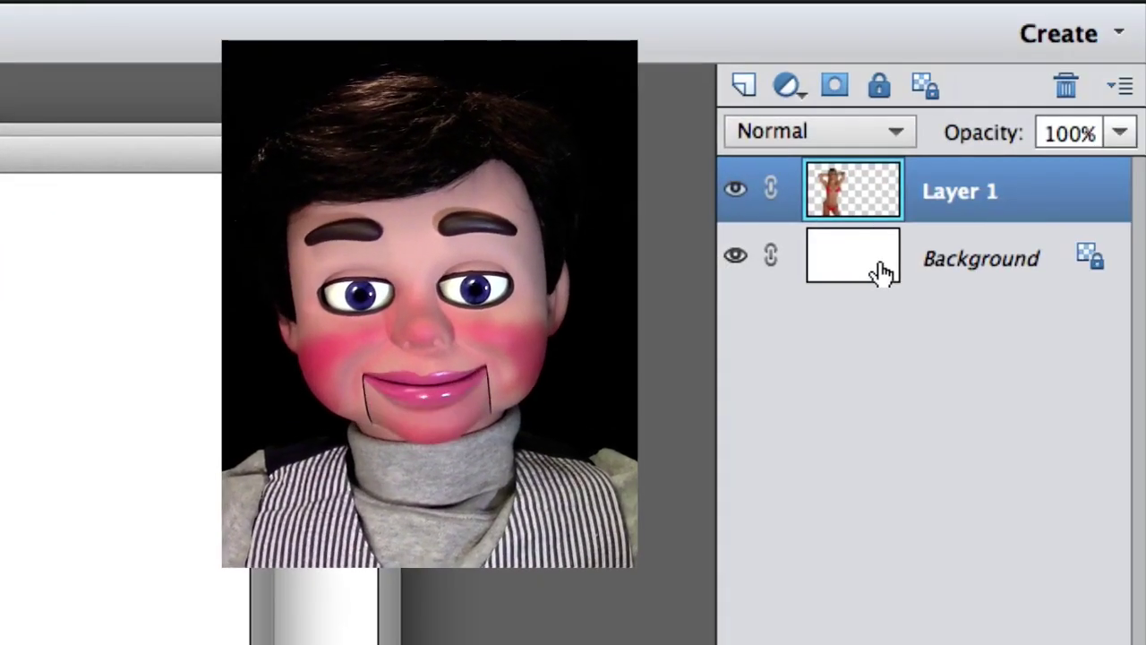
left_click(882, 271)
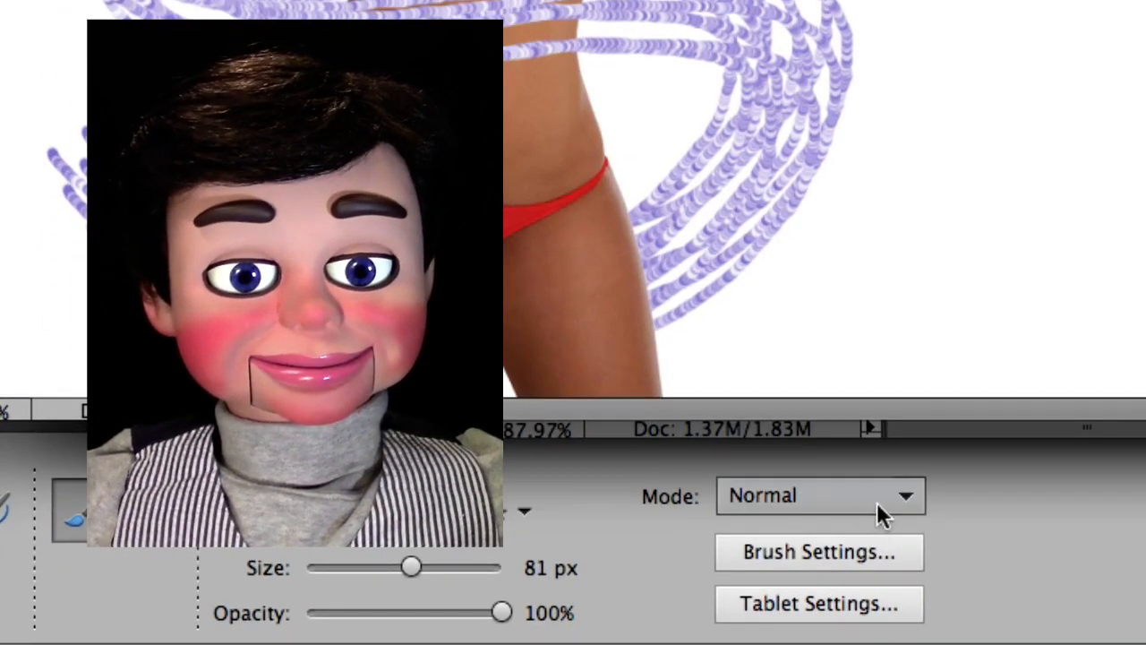
Step: Add 5% scatter to the brush and change the paint colour to magenta (hue 301)
left_click(909, 544)
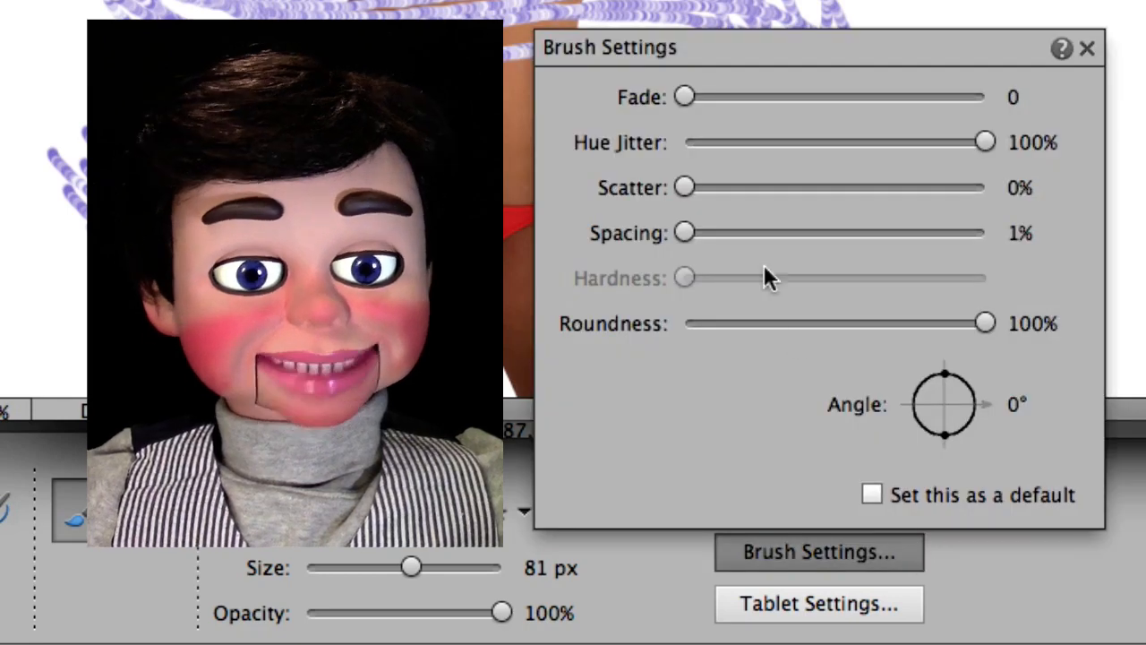
left_click_drag(685, 188, 701, 188)
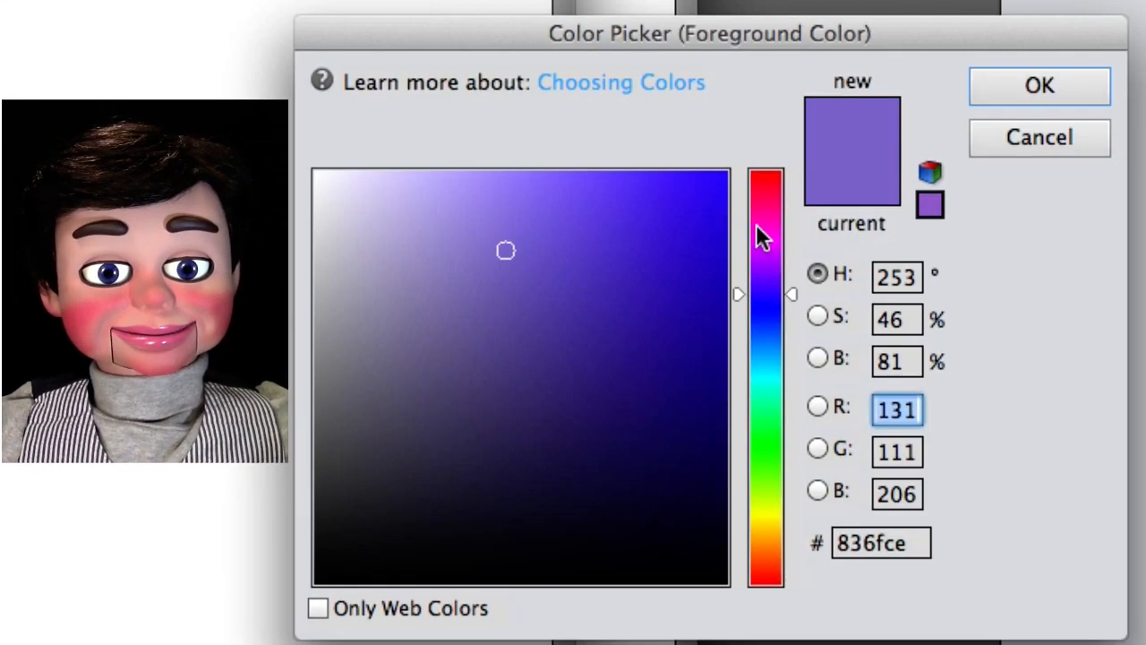
left_click(766, 240)
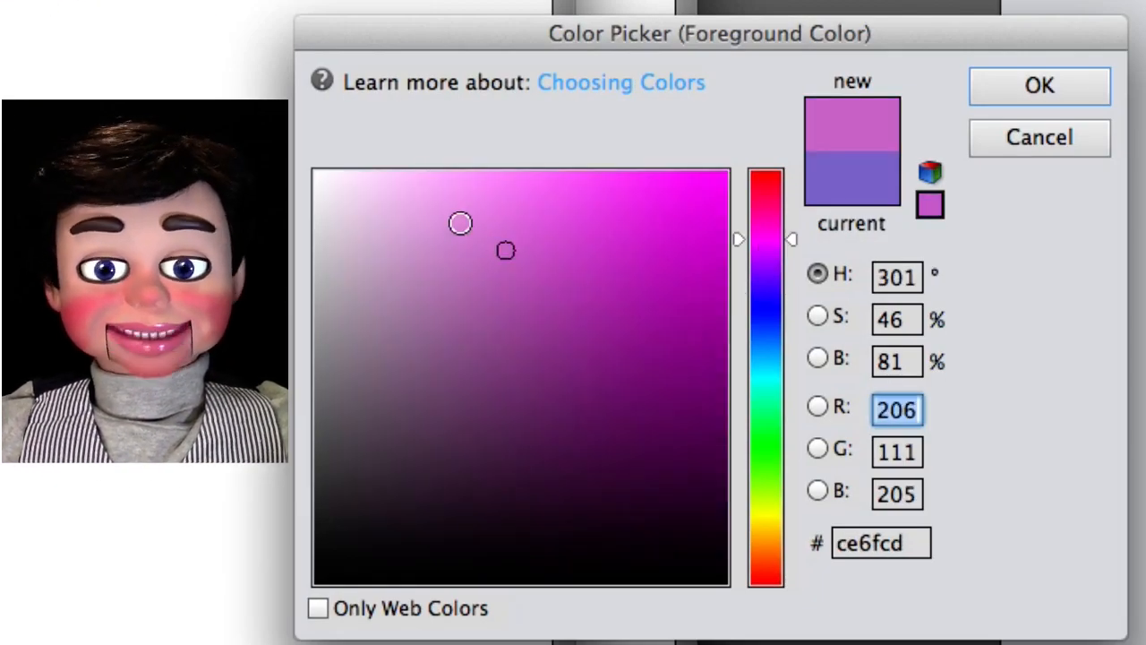
left_click(1039, 86)
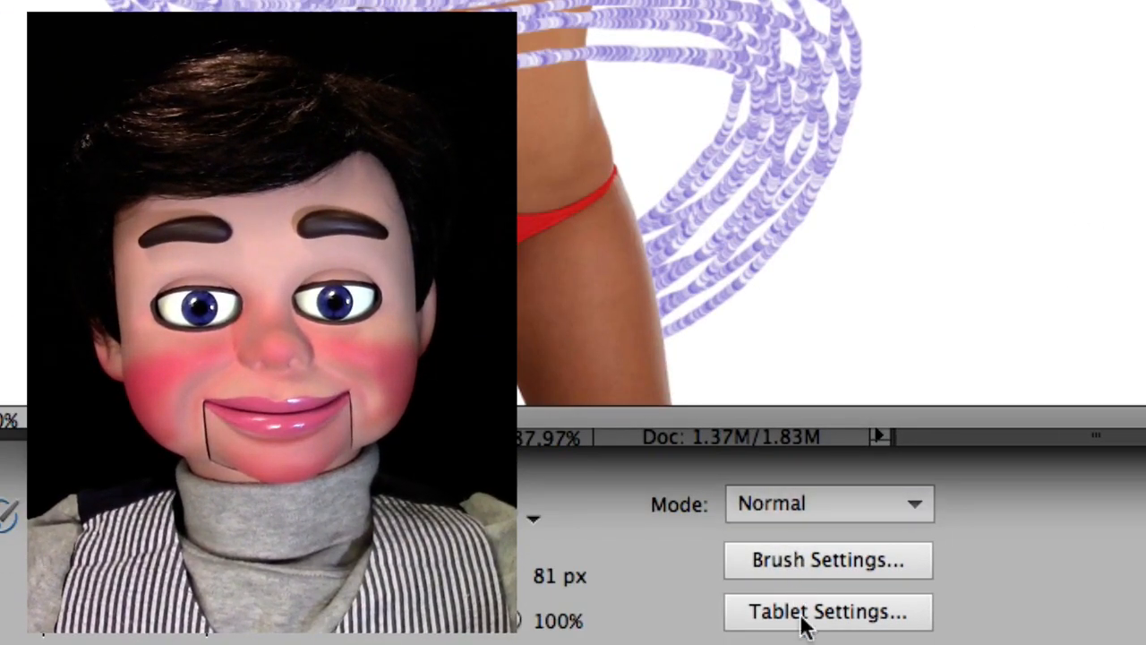
Step: Flatten the brush tip to about 30% roundness and set its angle to 90°
left_click(930, 567)
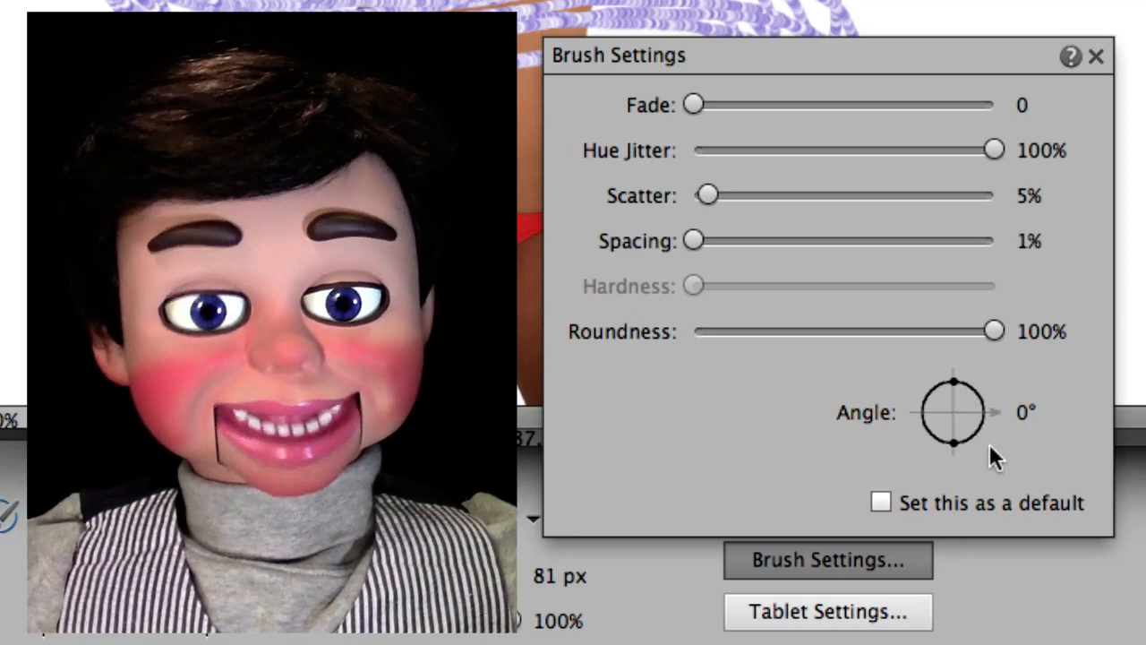
left_click_drag(994, 331, 782, 334)
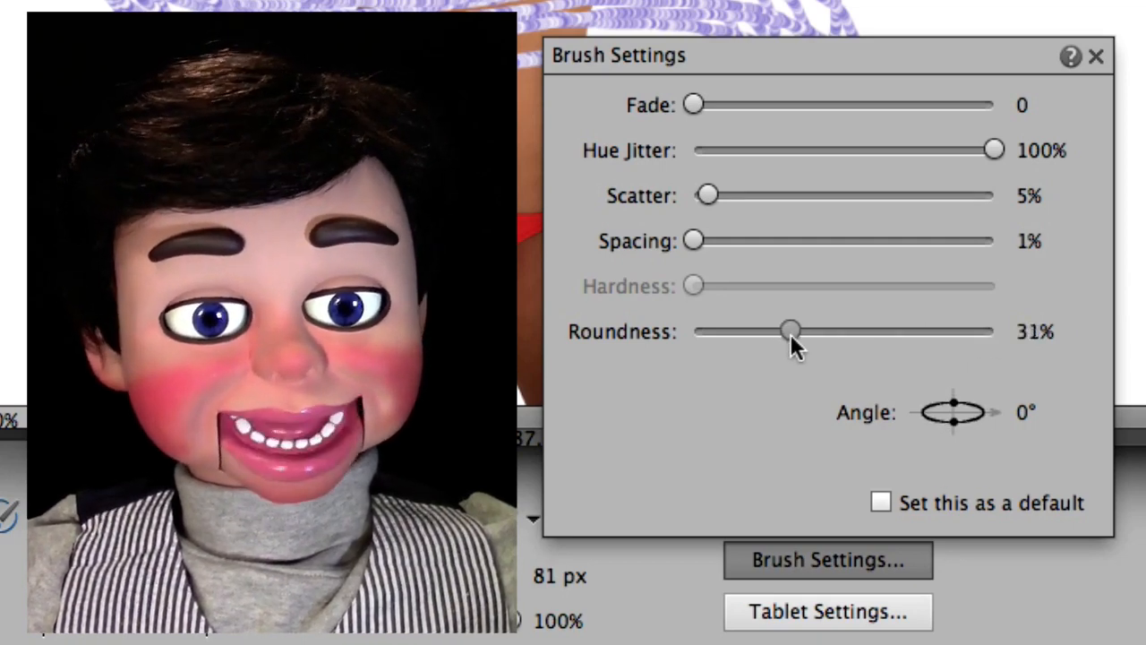
left_click_drag(986, 411, 952, 367)
double_click(1035, 412)
type("90")
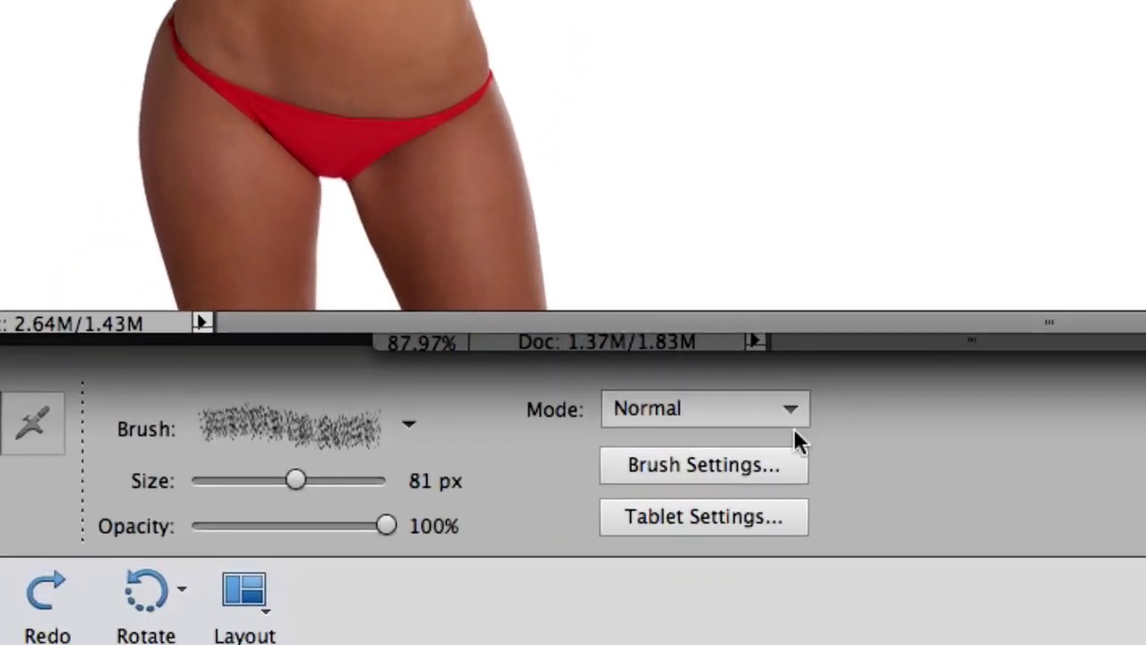
Step: Set the brush to Luminosity blend mode and restore the tip to full roundness
left_click(792, 412)
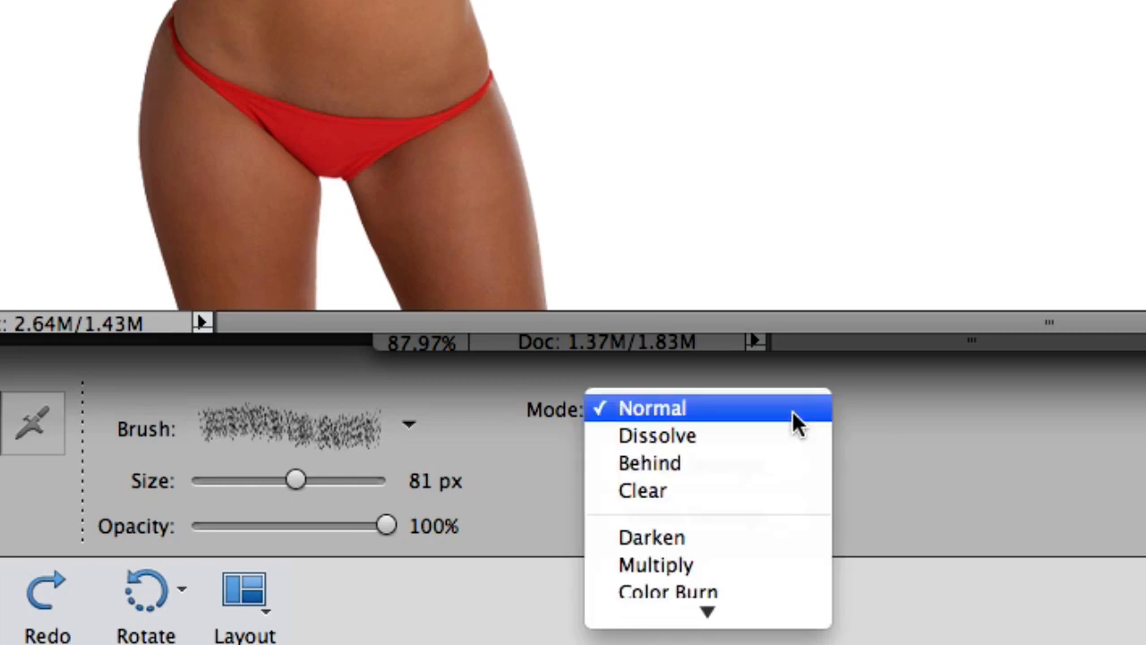
mouse_move(721, 612)
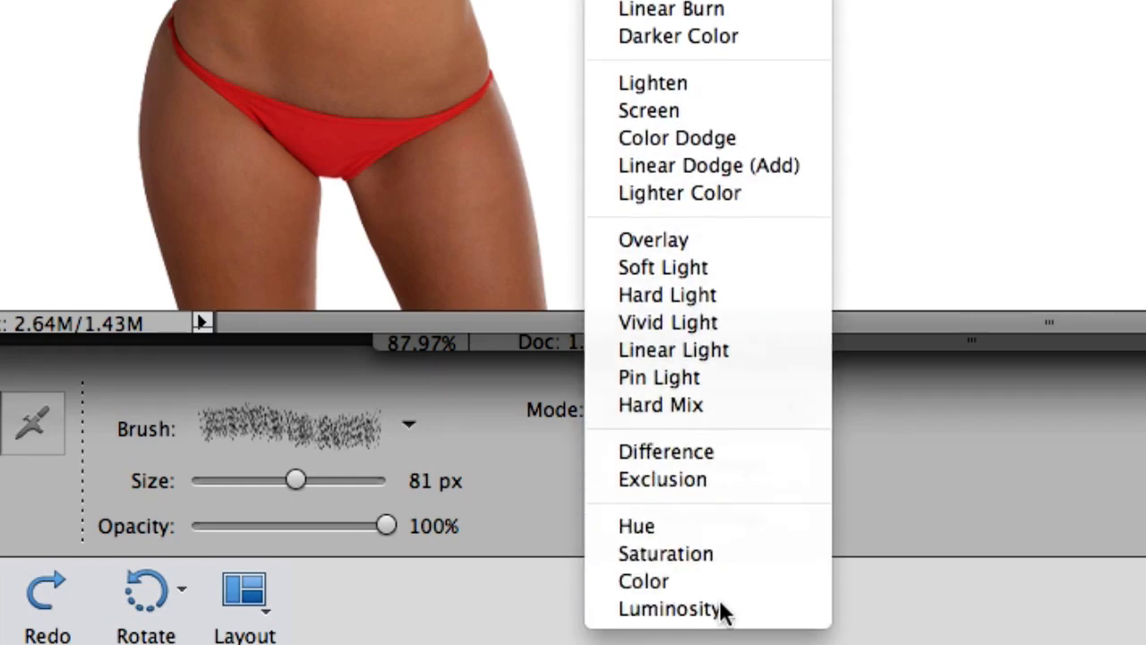
left_click(699, 616)
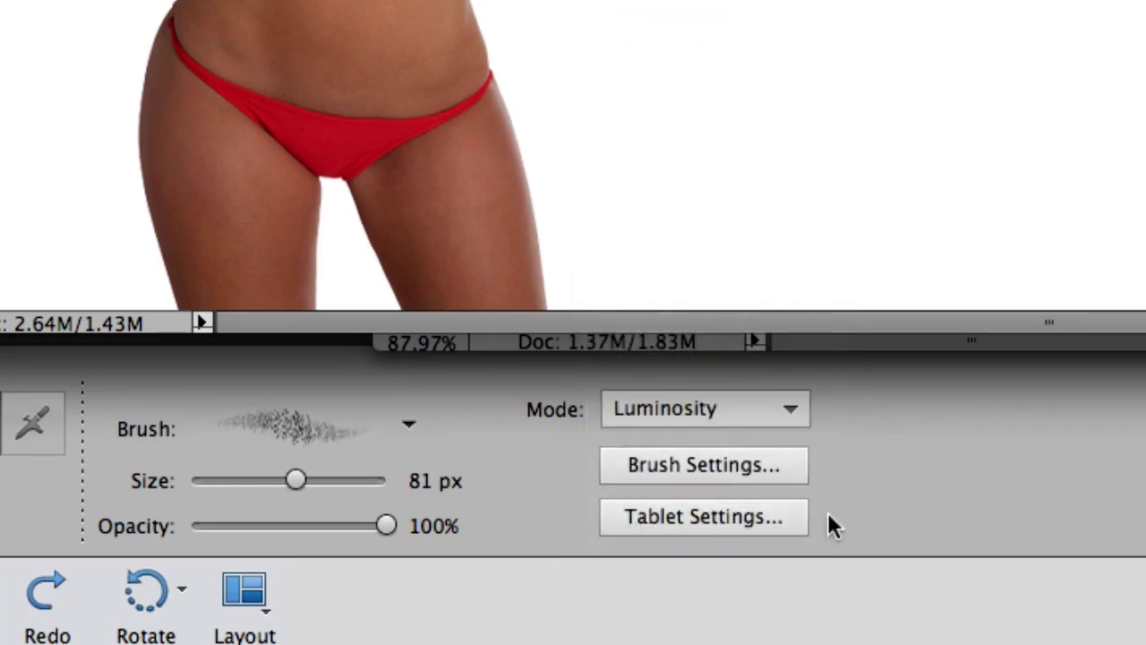
left_click(766, 455)
left_click_drag(660, 236, 874, 236)
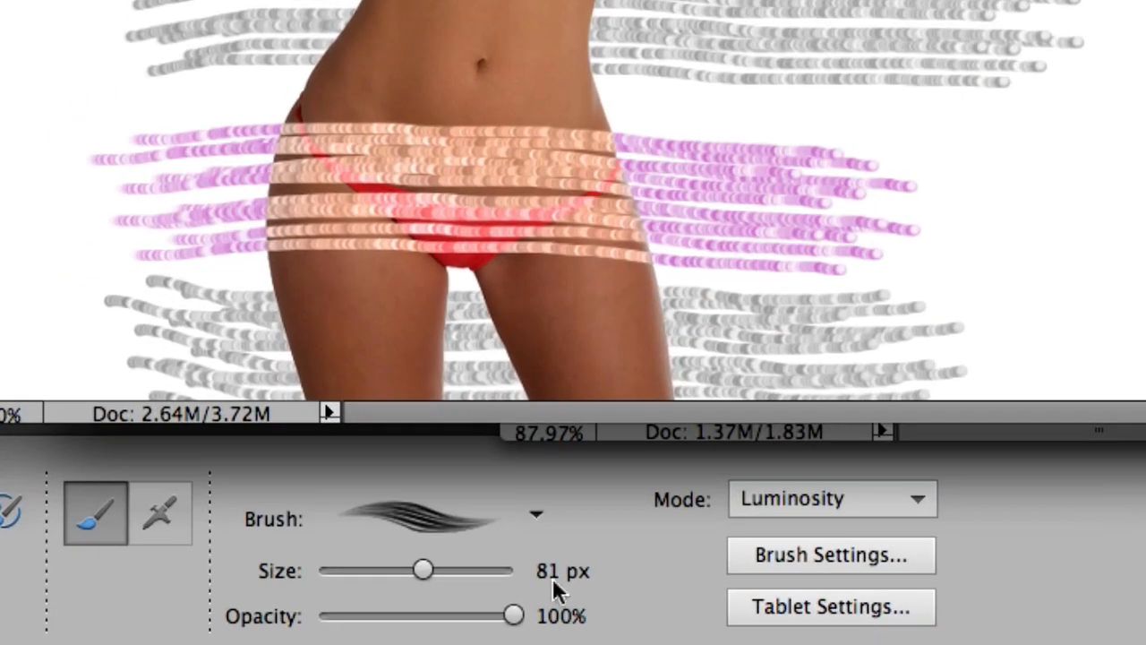
left_click(870, 551)
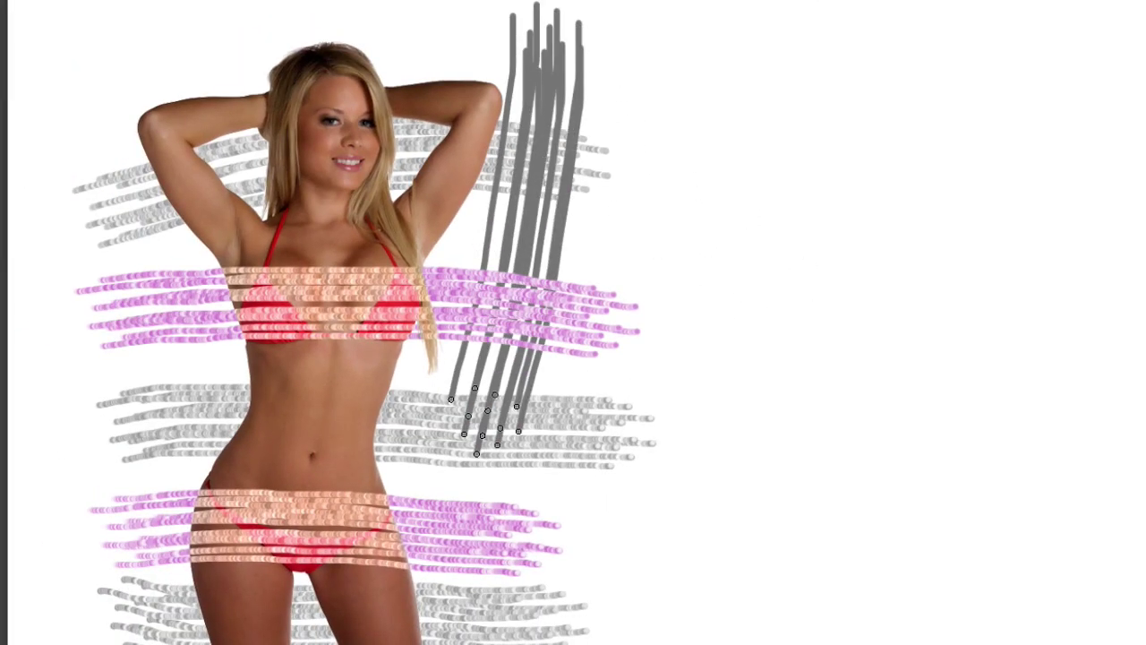
Step: Undo the last grey stroke and flatten the brush tip narrower for blue scribbling
left_click(484, 444)
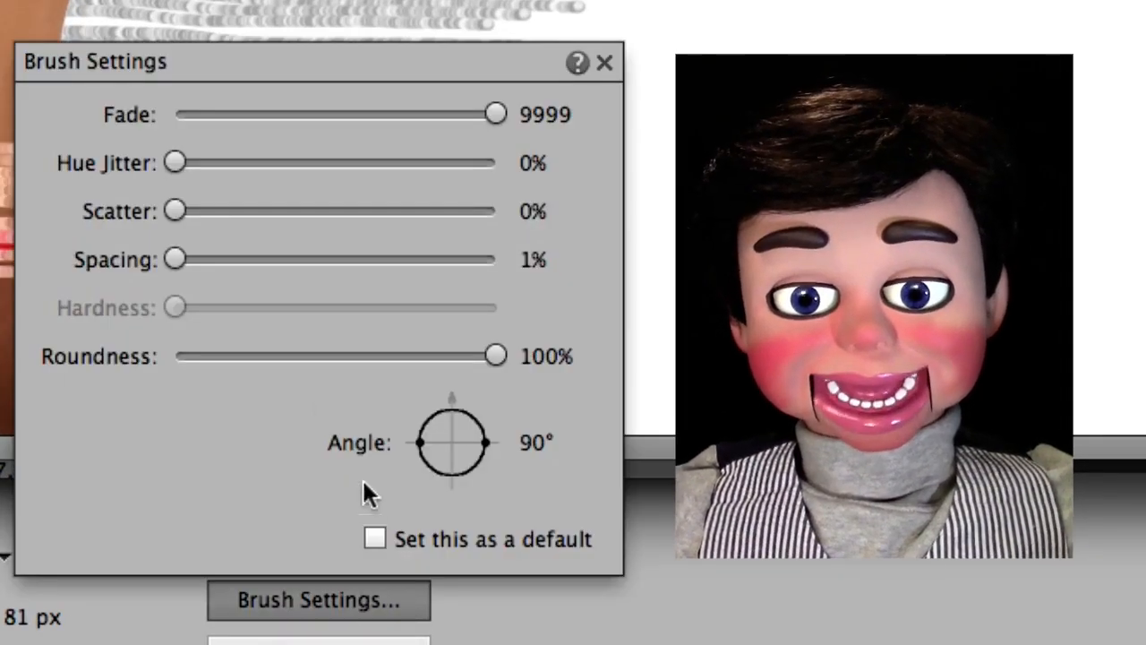
left_click_drag(496, 356, 240, 356)
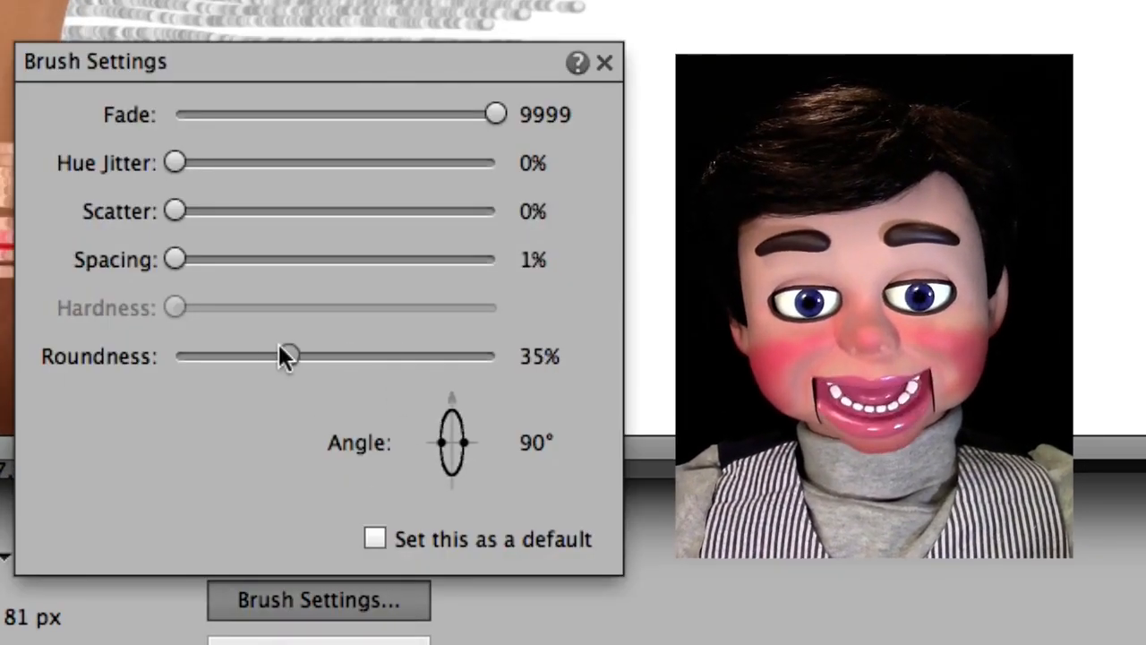
key("Return")
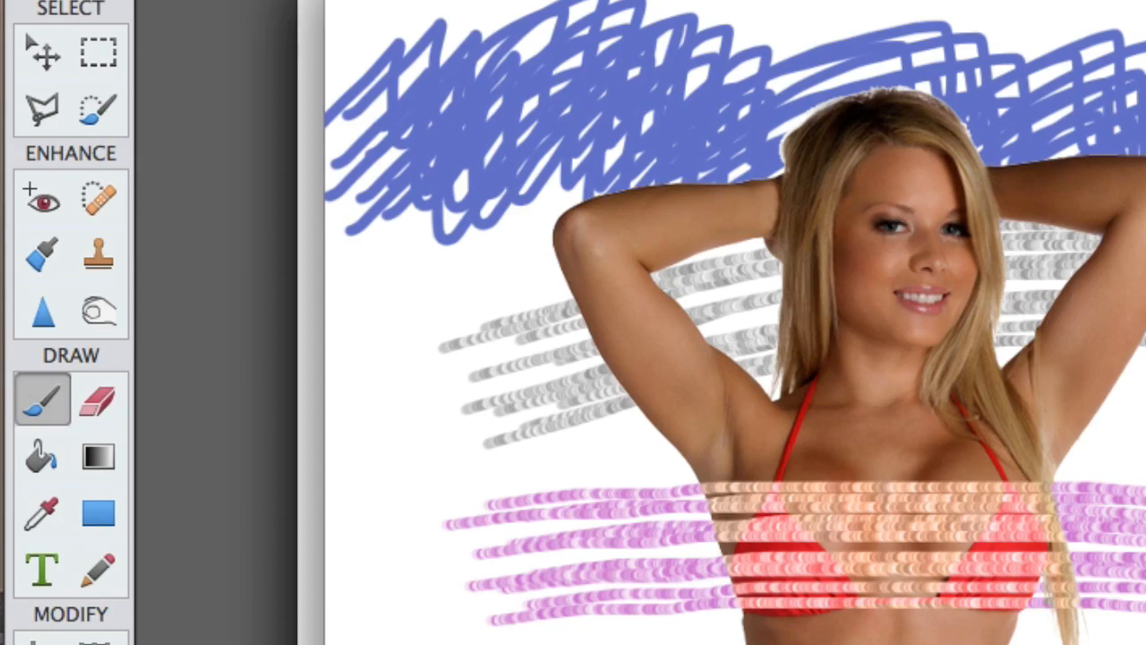
Step: Switch to the Eraser with the soft round 45 px airbrush tip to fade the blue scribbles
left_click(111, 406)
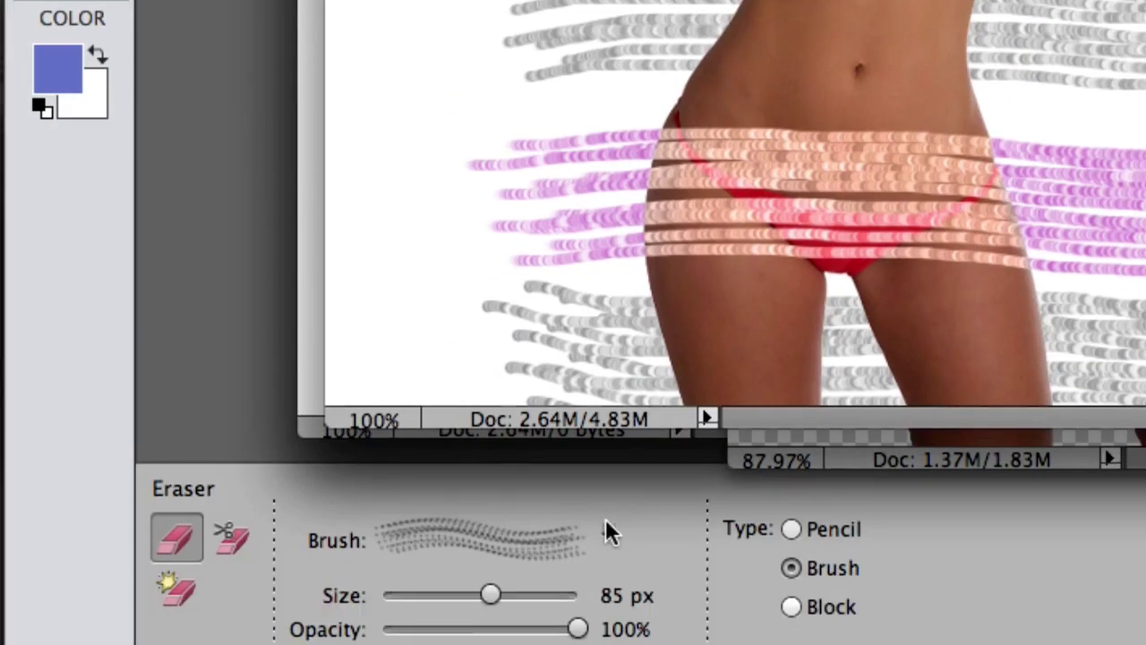
left_click(606, 519)
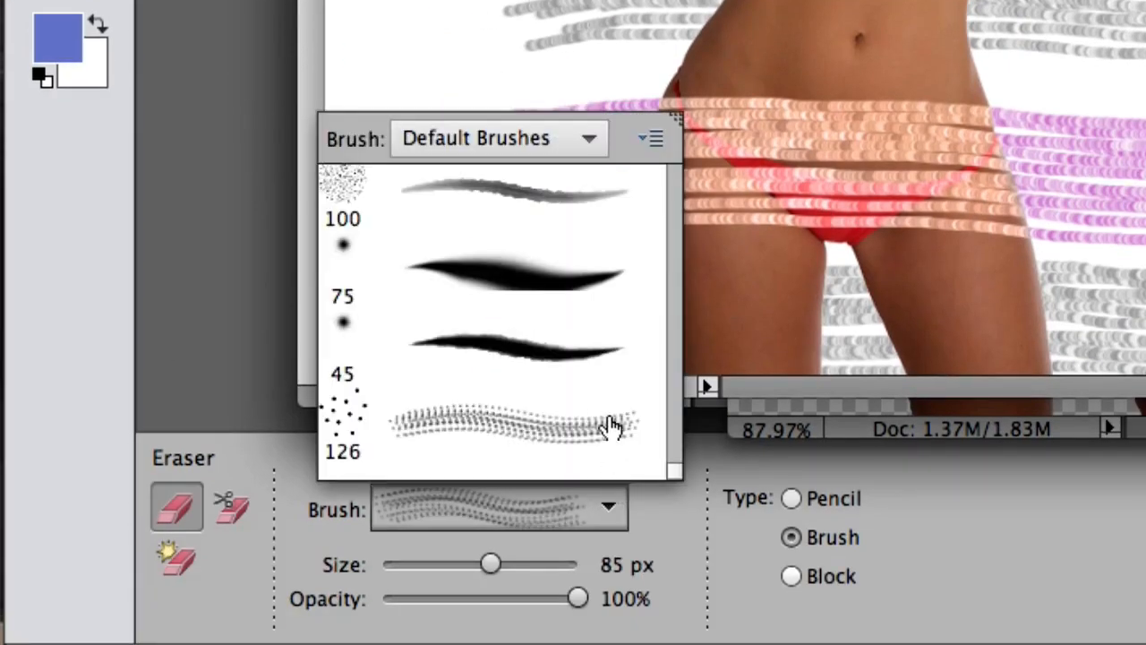
left_click(588, 360)
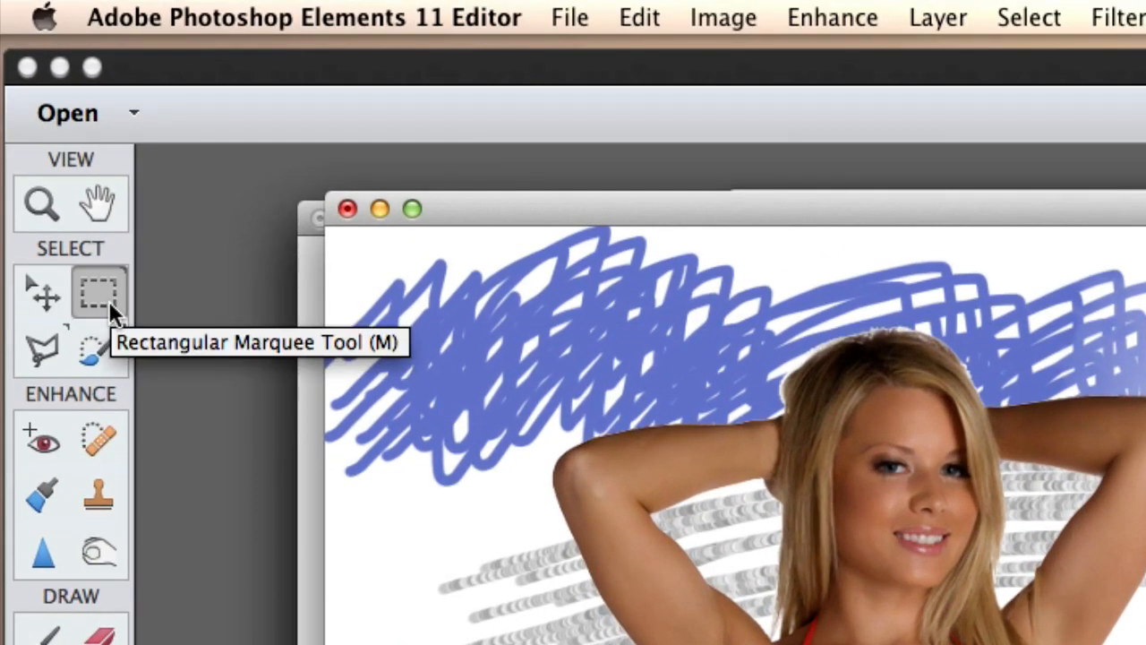
Step: Marquee-select the word Tina and define a brush from the selection
left_click(108, 300)
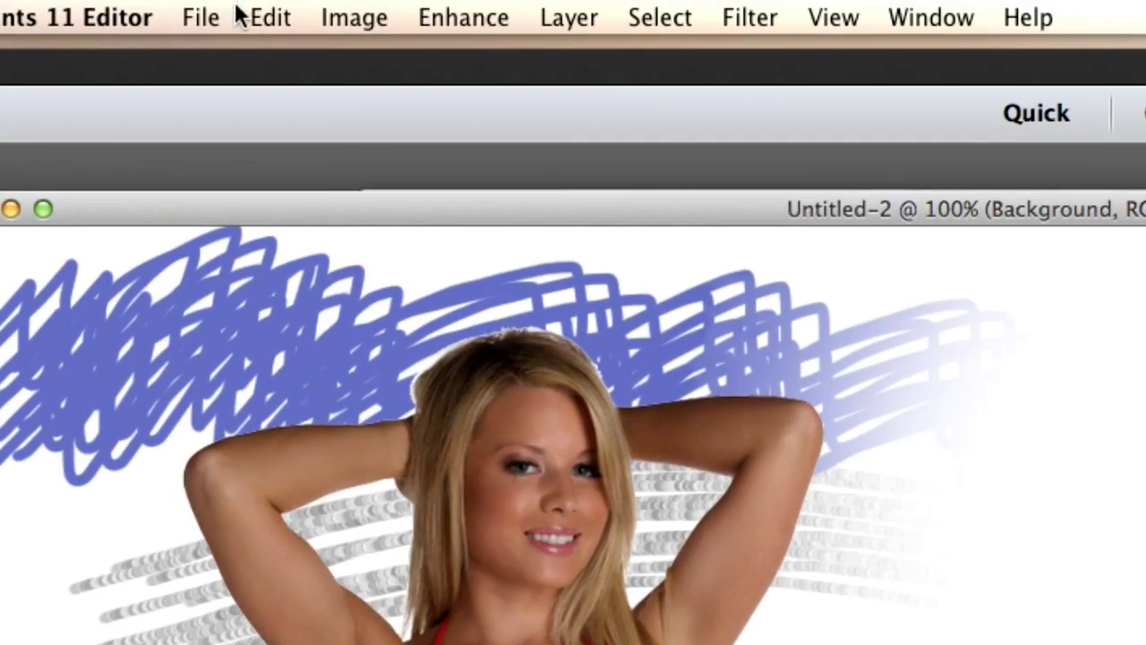
left_click(260, 23)
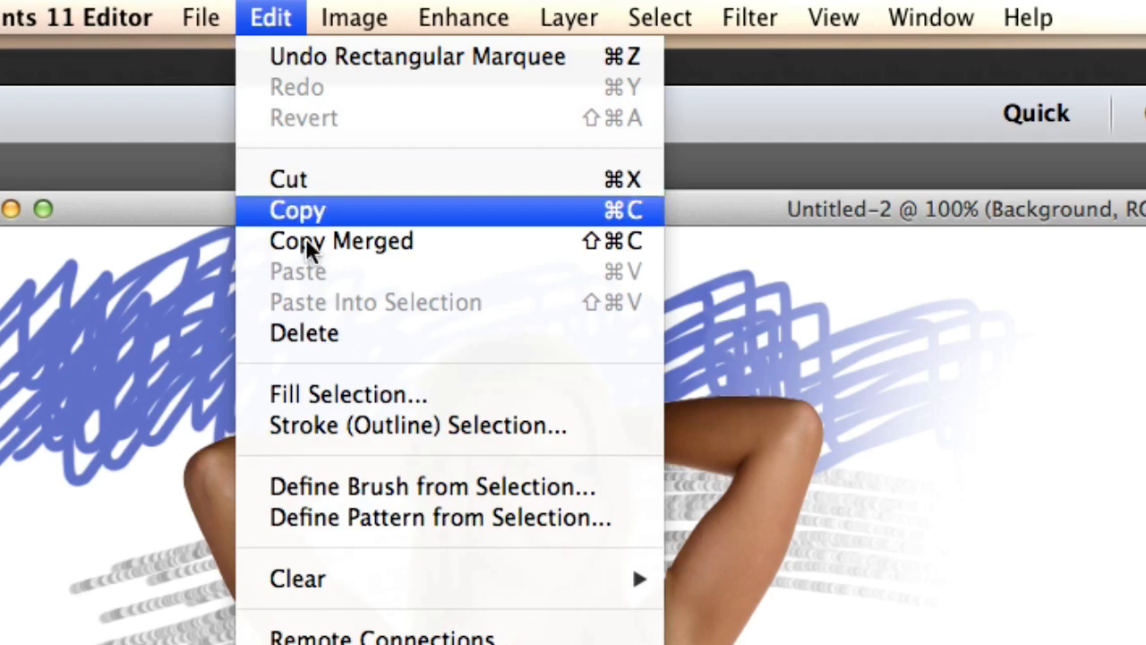
left_click(328, 477)
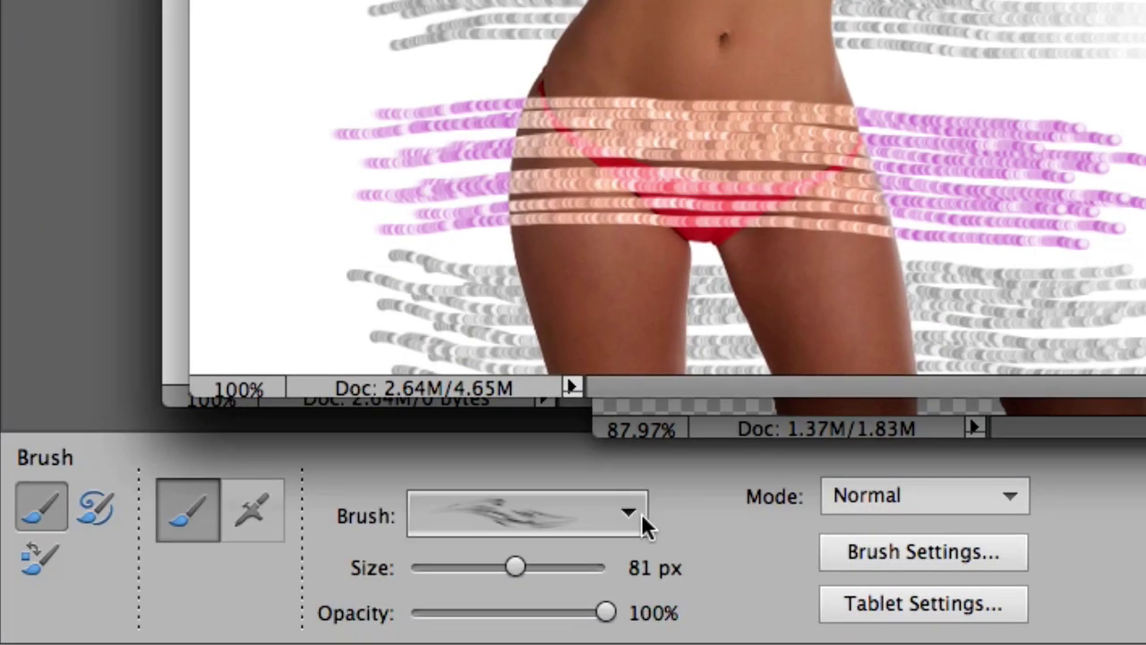
Step: Choose the new 285 px Tina brush in the Brush picker
left_click(642, 514)
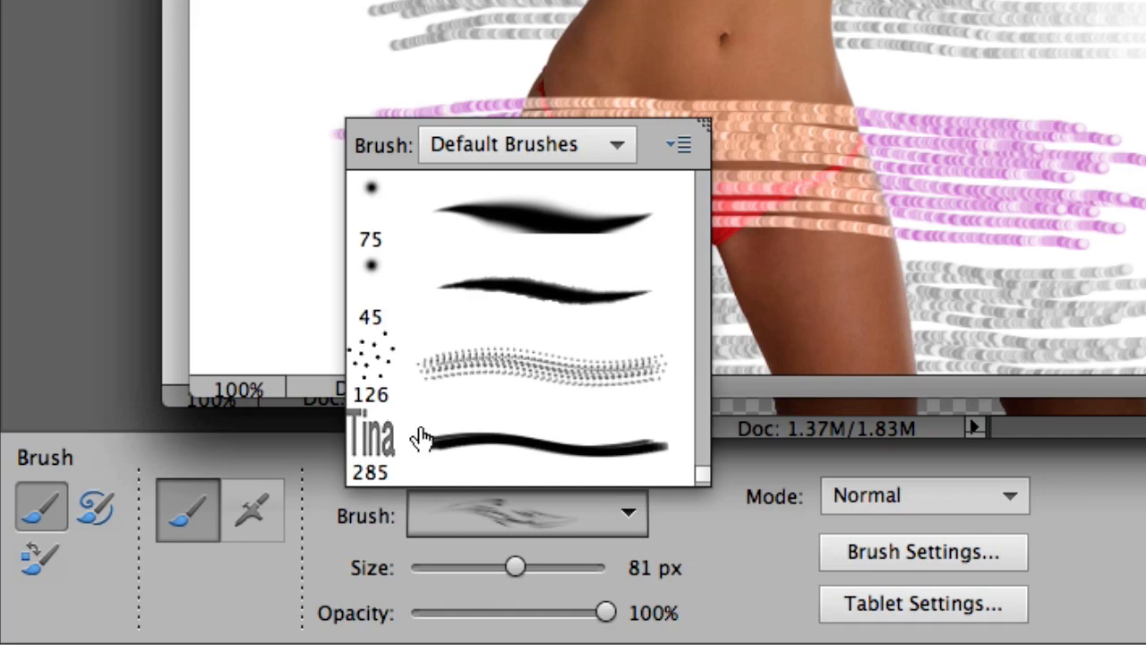
left_click(379, 439)
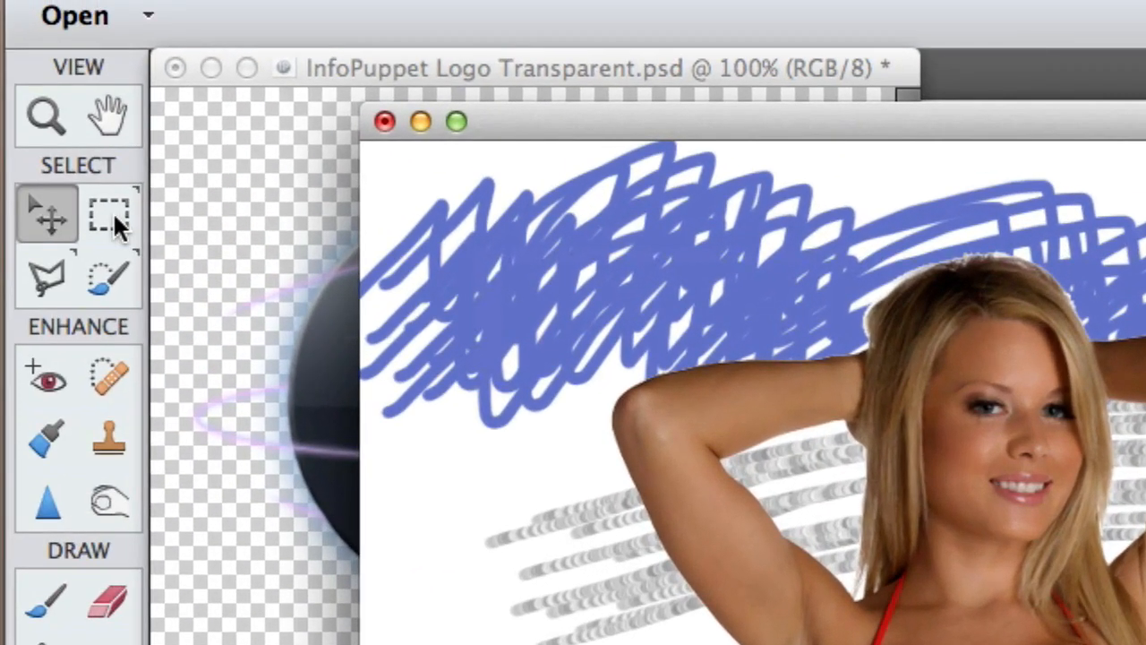
Step: Marquee-select the InfoPuppet logo and define a 342 px brush from it
left_click(113, 211)
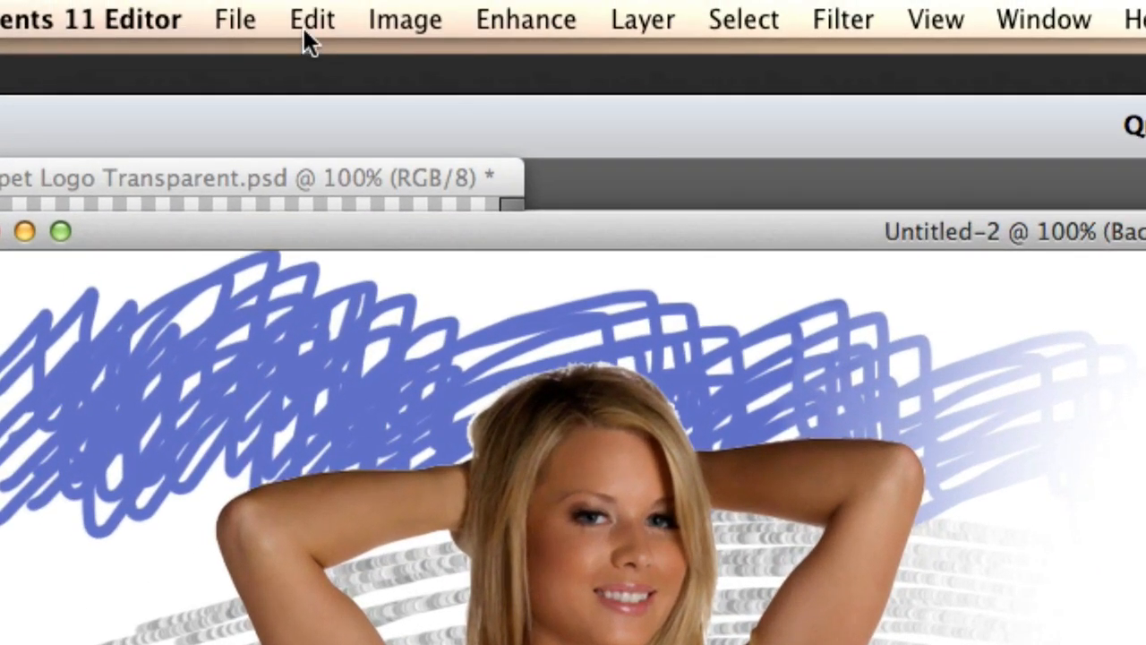
left_click(309, 20)
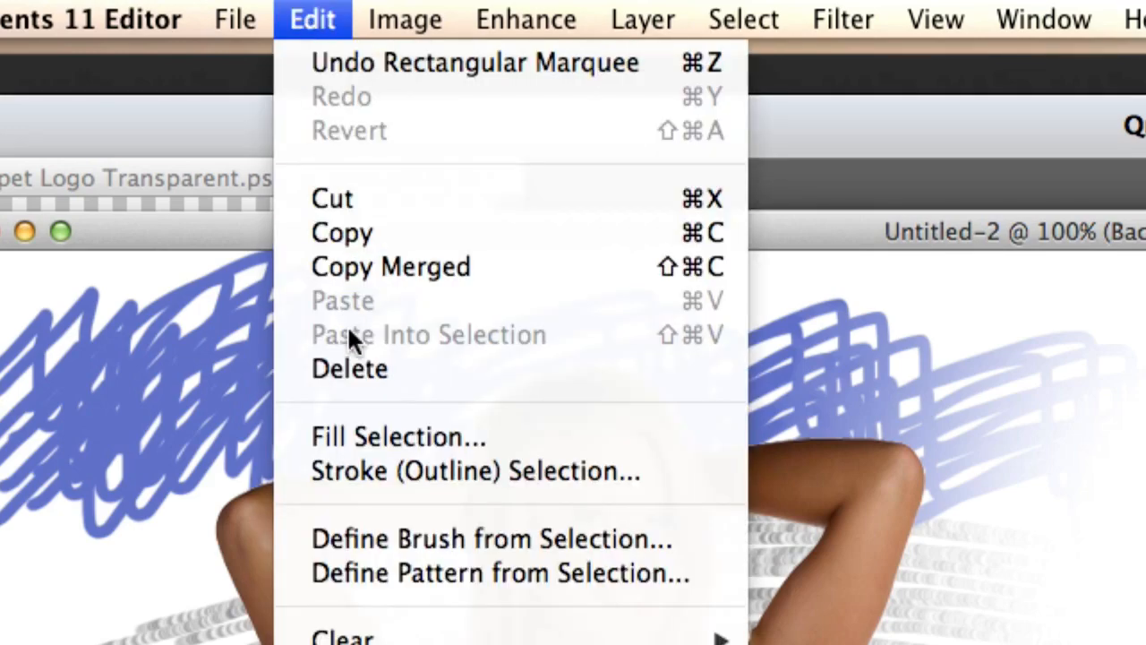
left_click(369, 537)
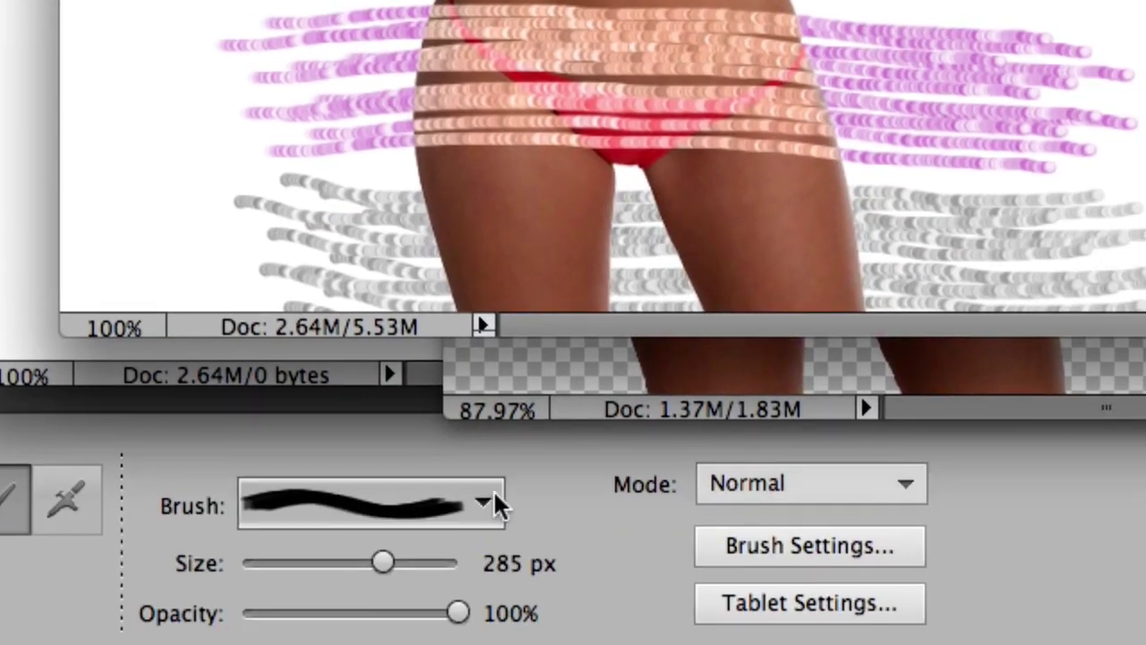
left_click(488, 504)
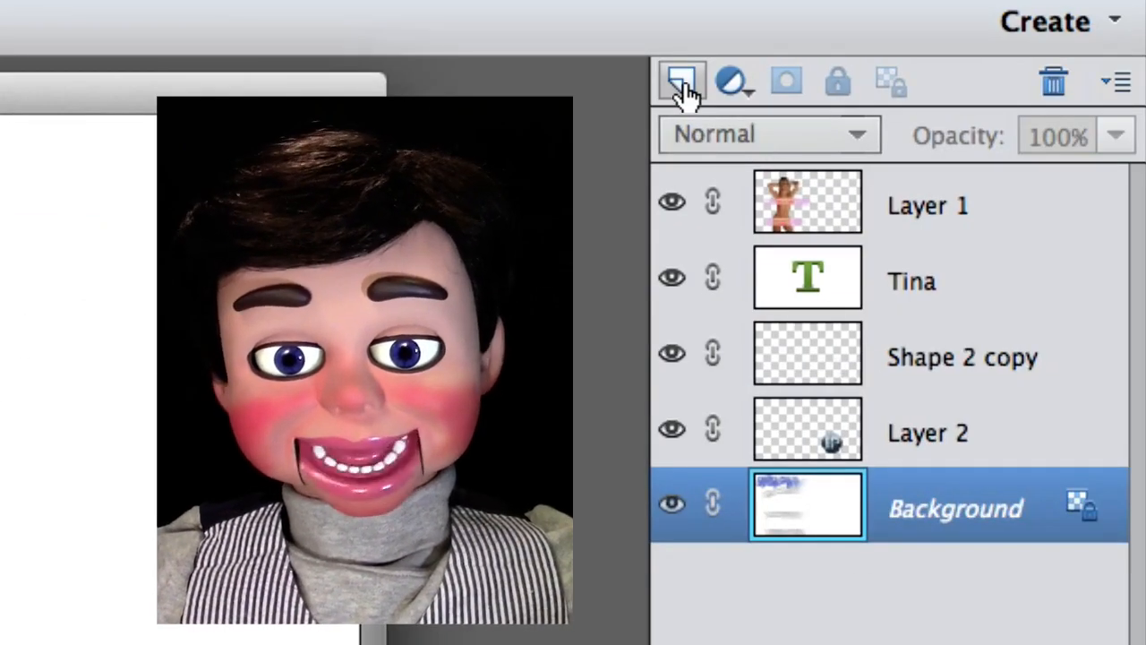
Step: Add an empty Layer 3 and move it to the top of the layer stack
left_click(685, 85)
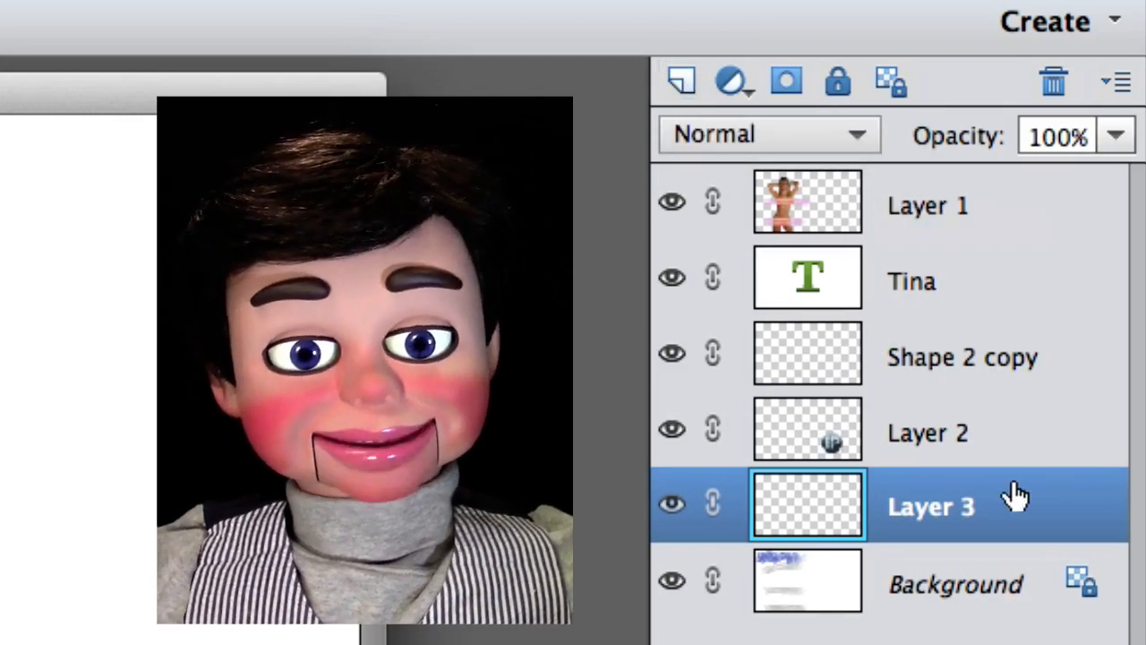
left_click_drag(932, 507, 913, 185)
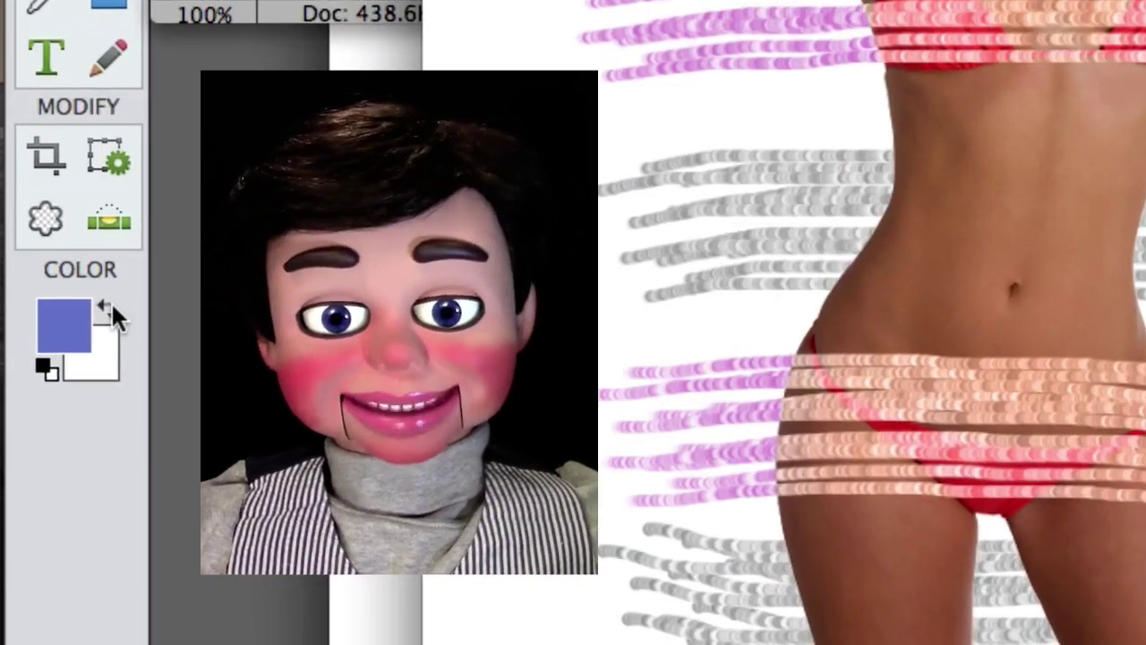
Step: Make white the foreground colour for stamping the logo brush
left_click(104, 308)
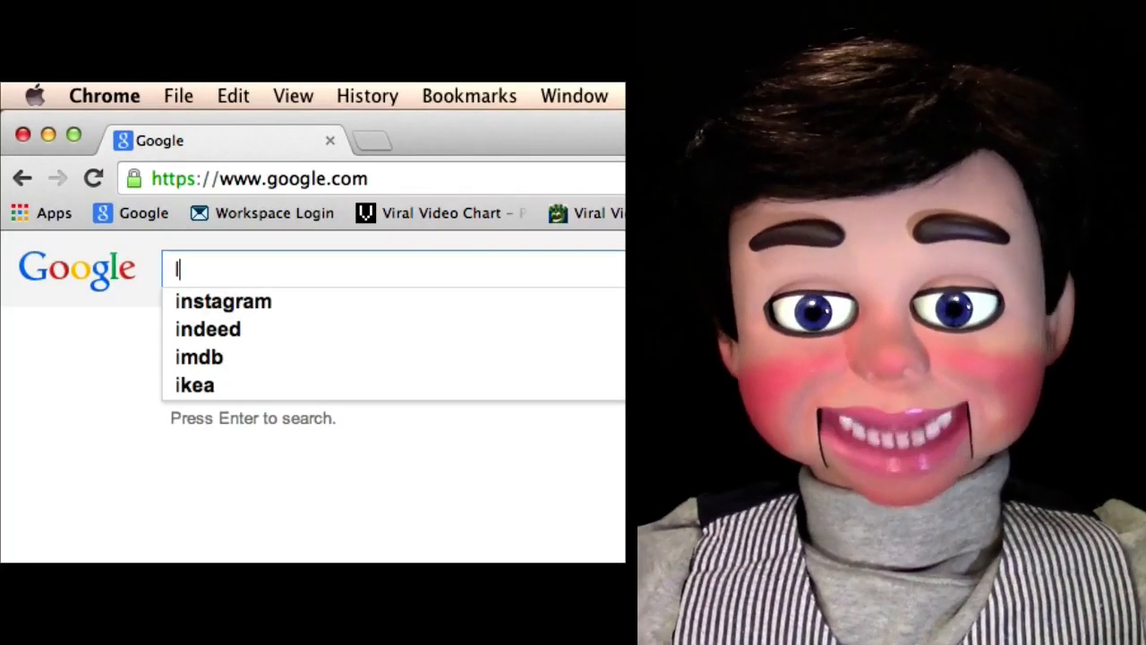
type("nfoPuppet")
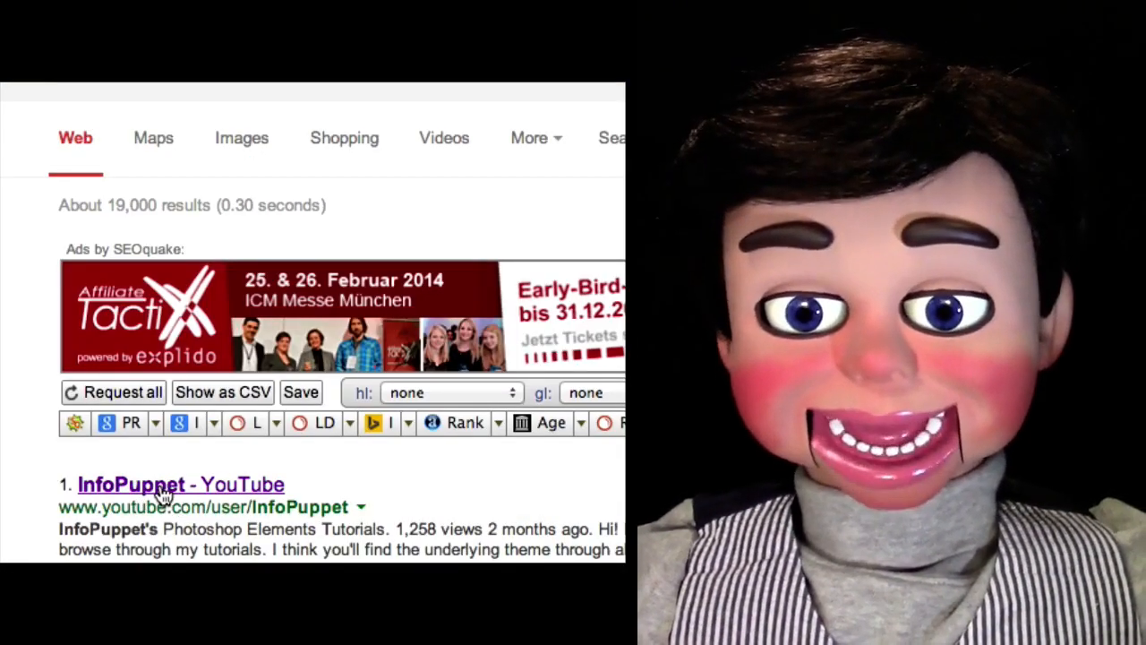
Step: Go from the InfoPuppet YouTube result to its Facebook page via the channel banner
left_click(163, 488)
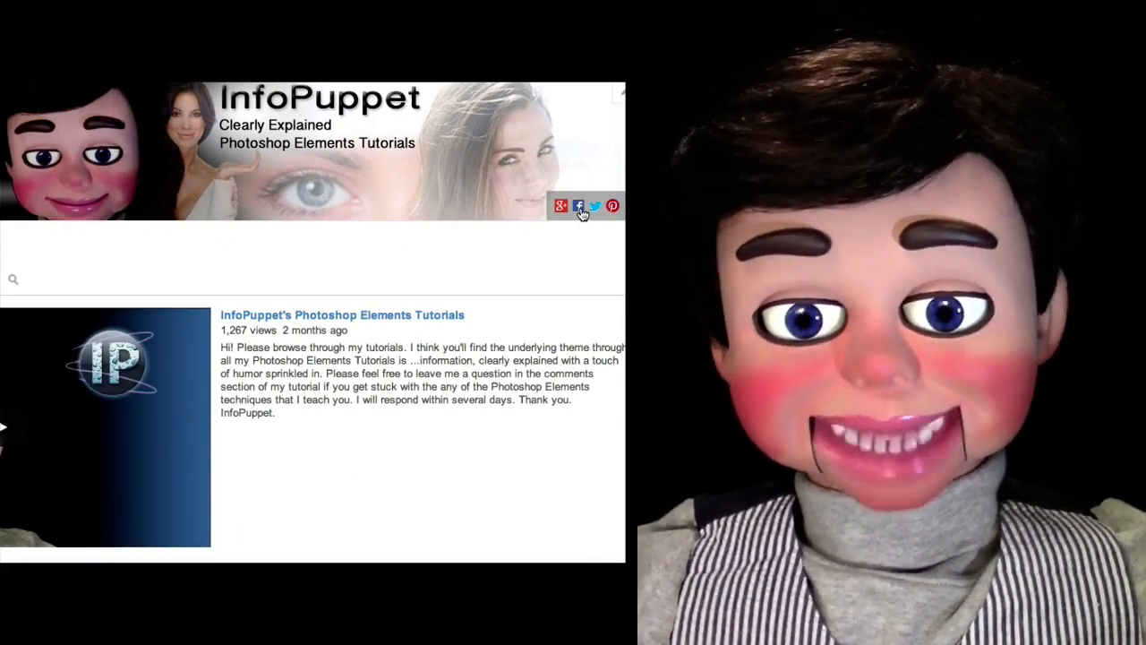
left_click(580, 208)
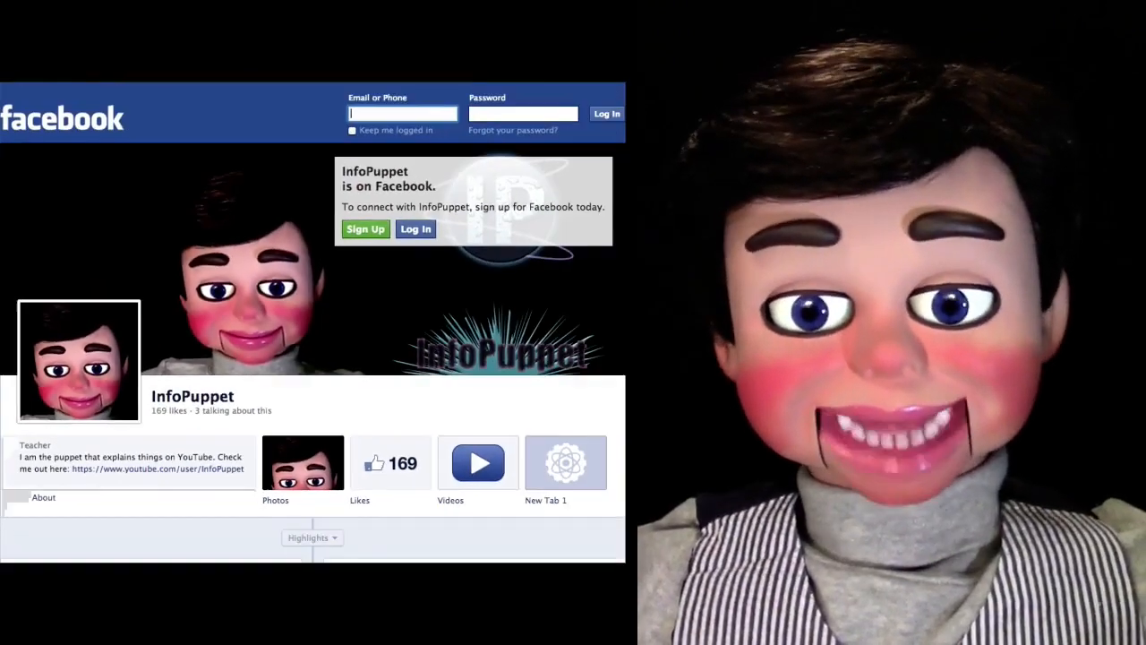